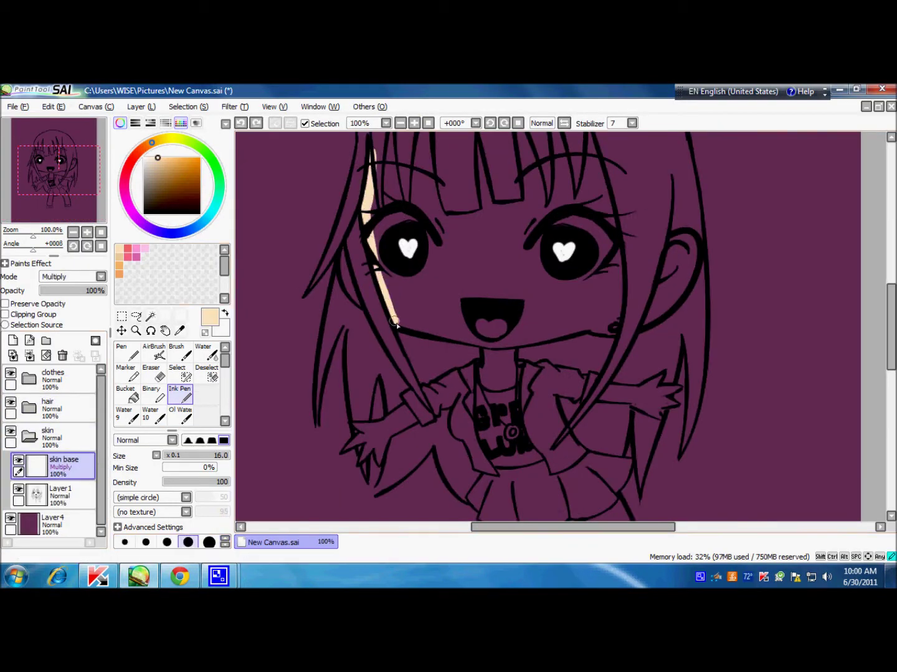
Paint and bucket-fill the face, arms and legs in cream skin colour
mouse_move(435, 289)
mouse_down()
mouse_move(518, 278)
mouse_move(548, 289)
mouse_move(661, 373)
mouse_move(483, 435)
mouse_up()
click(490, 350)
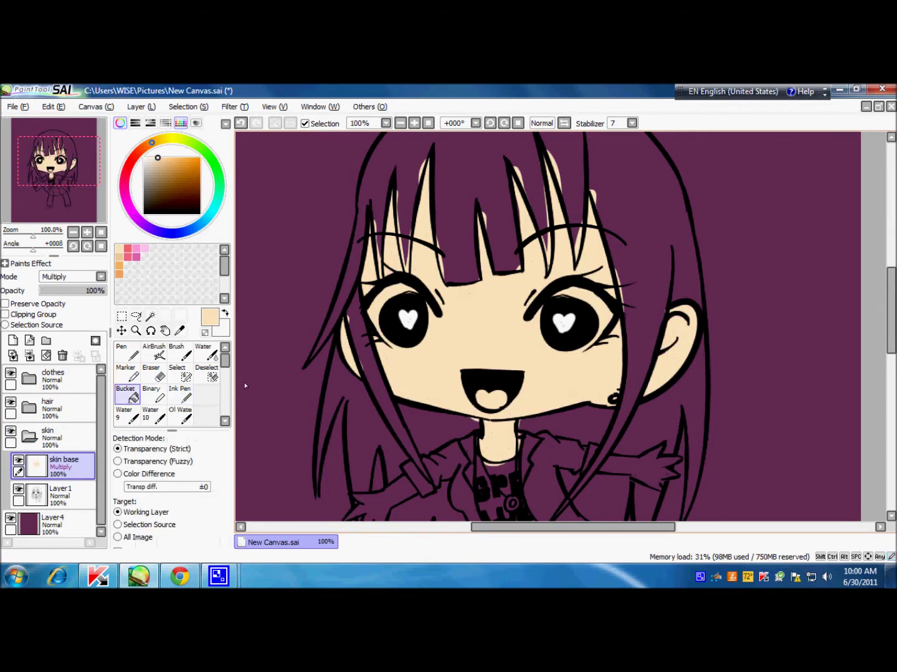
scroll(435, 311, down, 5)
drag(349, 367, 677, 327)
scroll(660, 323, down, 3)
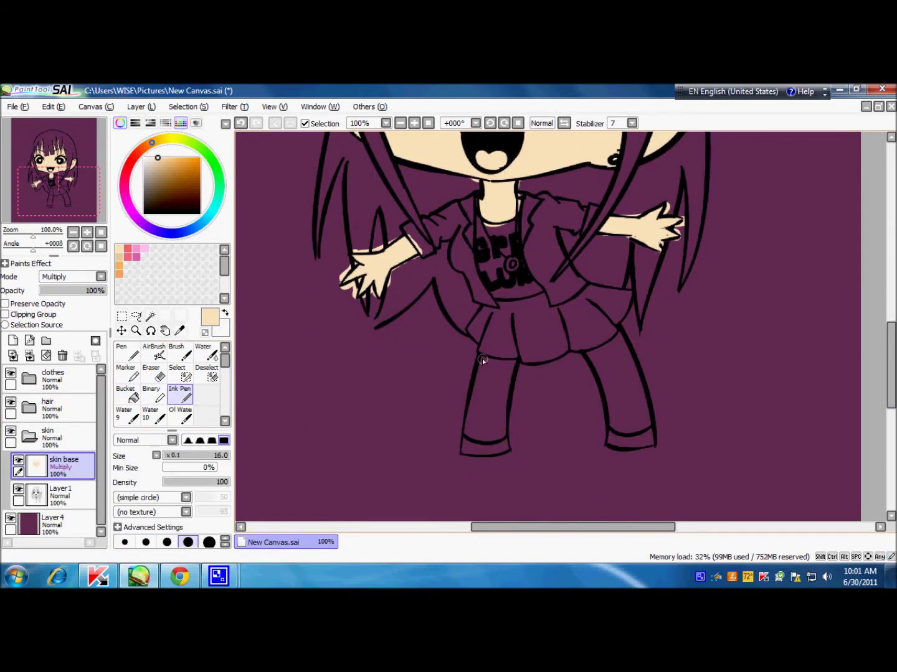
drag(492, 361, 479, 436)
drag(598, 339, 641, 430)
key(b)
click(631, 384)
scroll(560, 311, up, 3)
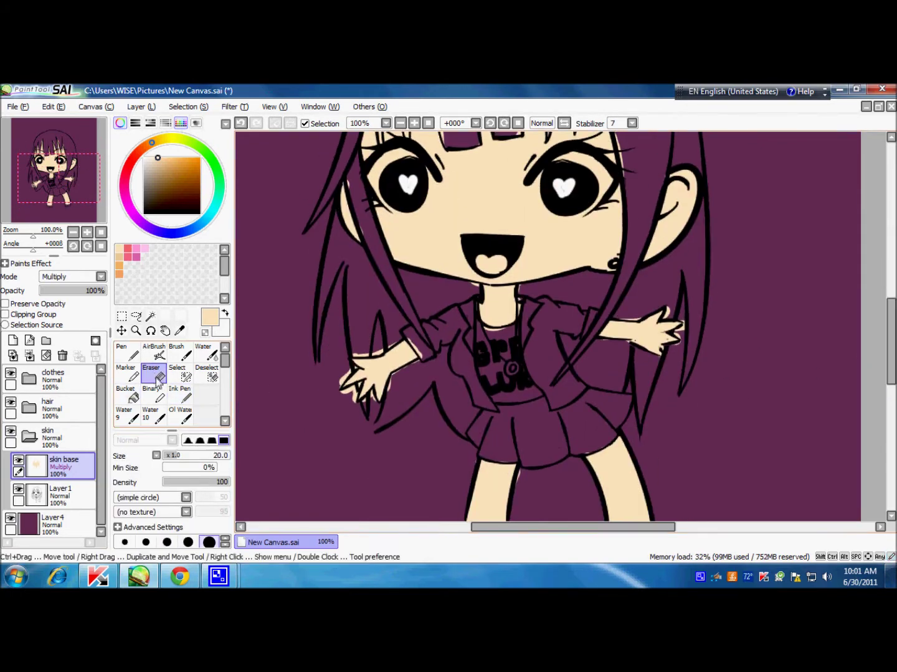
Add a layer clipped to the skin and brush an orange shadow under the chin
click(13, 339)
click(5, 314)
click(175, 161)
drag(485, 288, 517, 288)
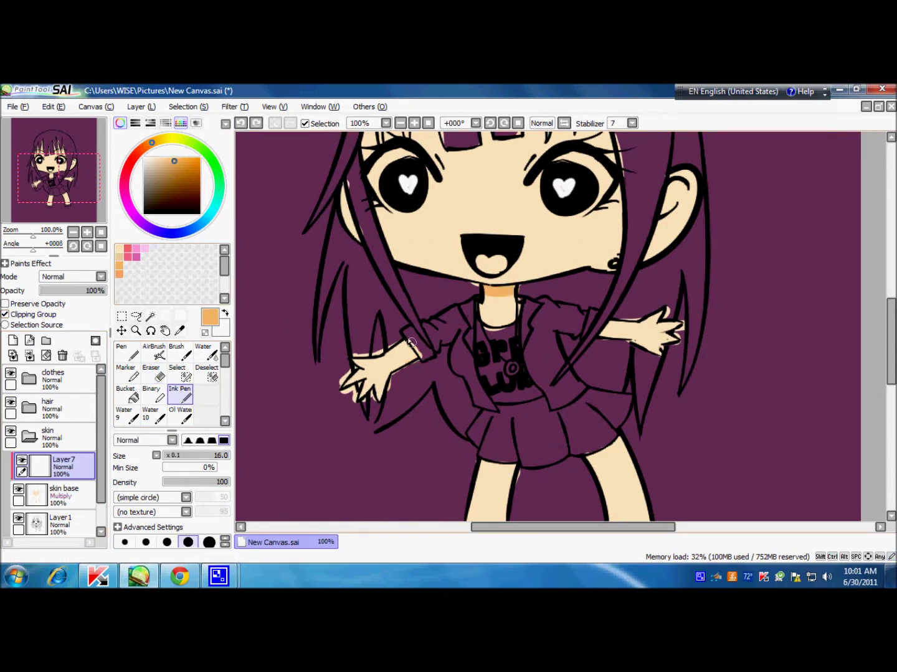
With a smaller brush, shade orange inside the ear and under the bang strands
scroll(623, 317, up, 2)
key(bracketleft)
drag(676, 309, 662, 328)
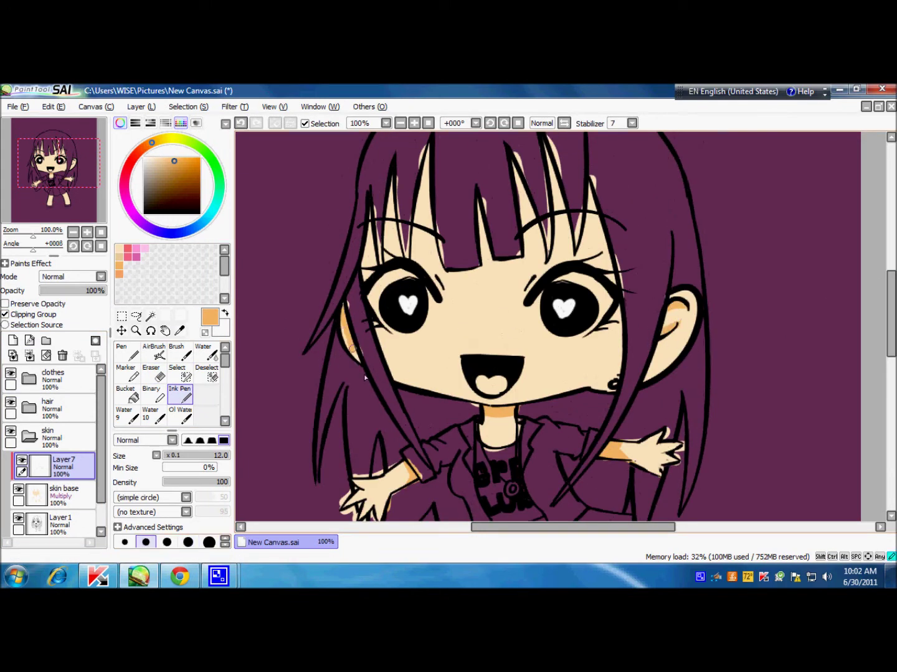
drag(374, 238, 367, 280)
drag(380, 324, 374, 383)
mouse_move(605, 216)
mouse_down()
mouse_move(595, 272)
mouse_move(604, 282)
mouse_up()
drag(589, 215, 576, 254)
drag(563, 146, 570, 261)
drag(561, 175, 546, 249)
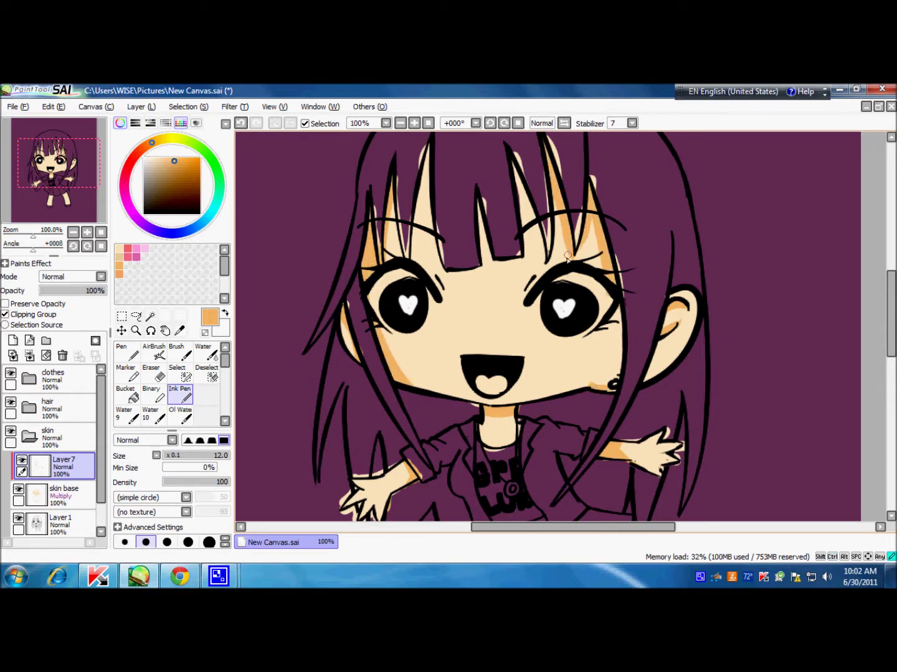
drag(484, 204, 490, 261)
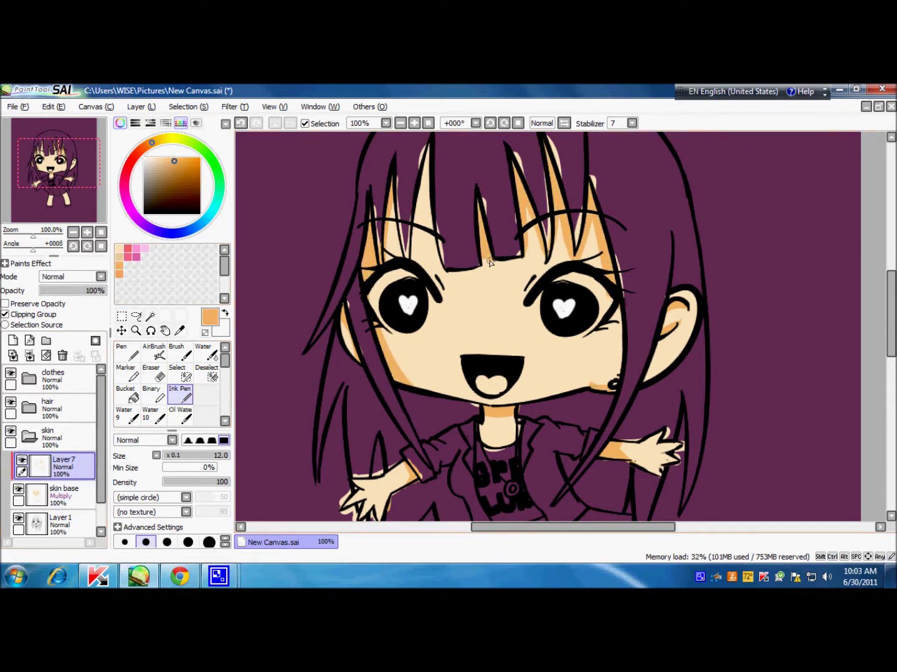
key(ctrl+z)
drag(436, 144, 437, 265)
drag(423, 176, 413, 250)
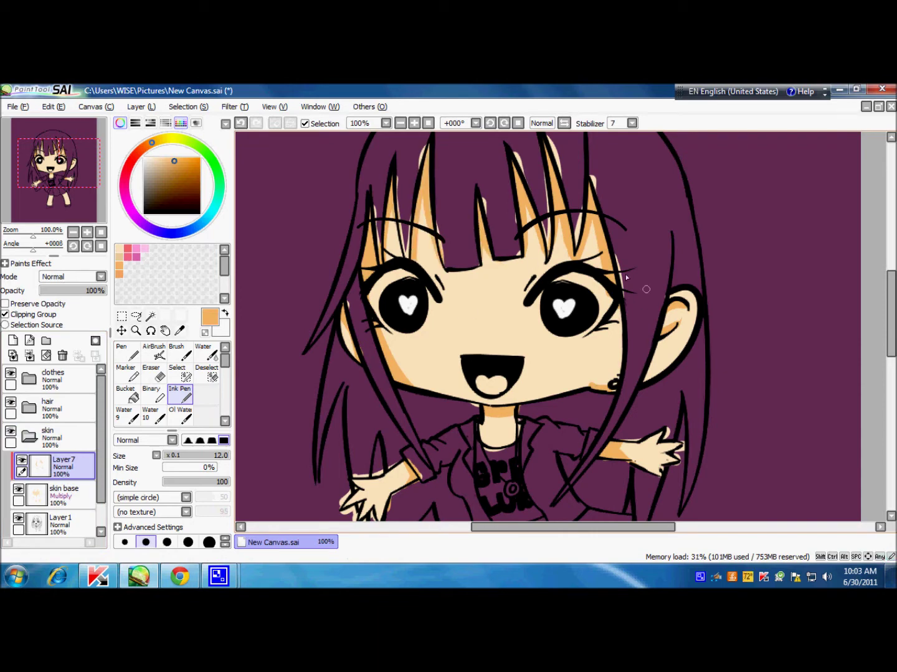
Shade the tops of both legs orange below the skirt
scroll(878, 284, down, 5)
scroll(746, 289, up, 1)
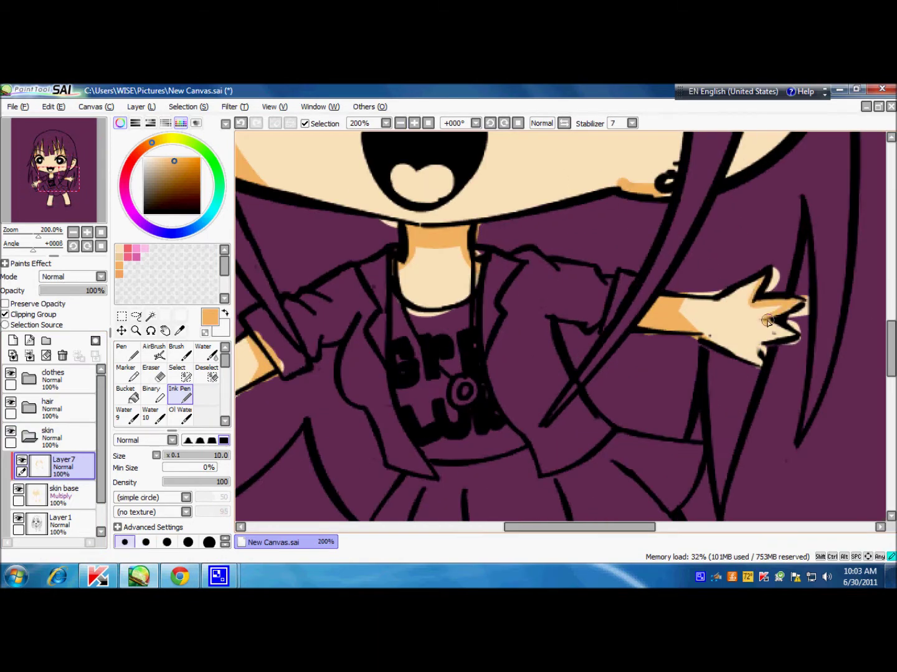
scroll(766, 336, left, 5)
scroll(539, 521, down, 5)
drag(622, 274, 548, 304)
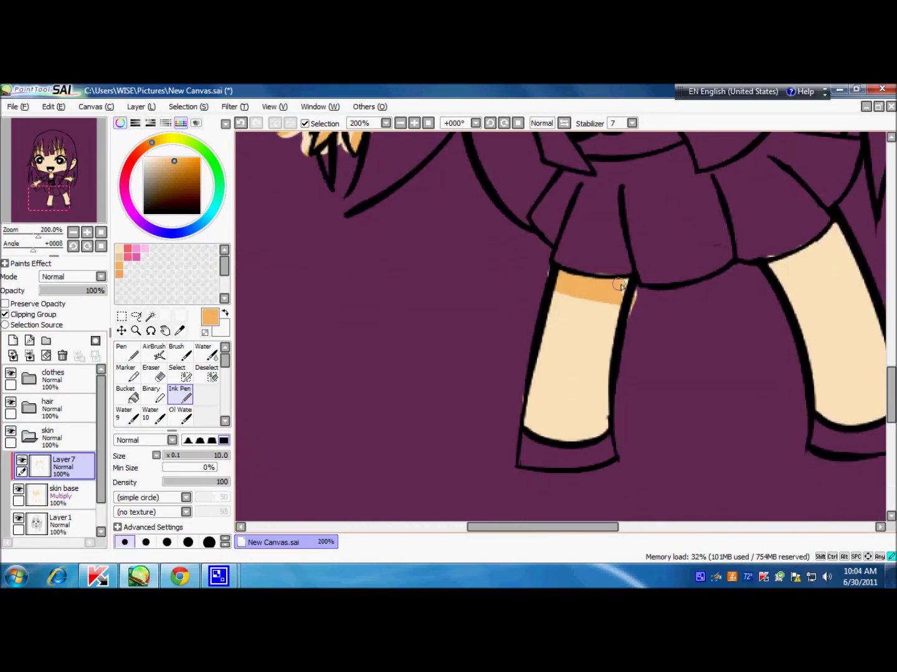
scroll(560, 312, right, 3)
drag(626, 227, 544, 278)
drag(582, 286, 564, 390)
drag(380, 360, 375, 429)
click(414, 123)
Dab an orange dot on the nose with a larger brush and blur it soft
key(bracketright)
key(bracketright)
click(524, 274)
key(b)
drag(541, 260, 537, 274)
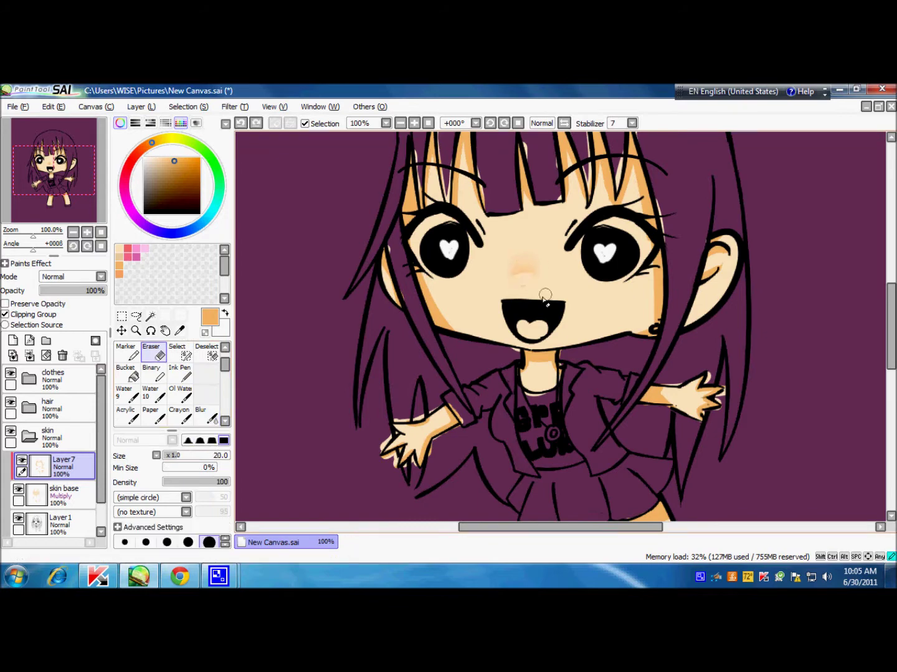
Paint pink-red blush marks on both cheeks
drag(888, 314, 888, 296)
click(175, 457)
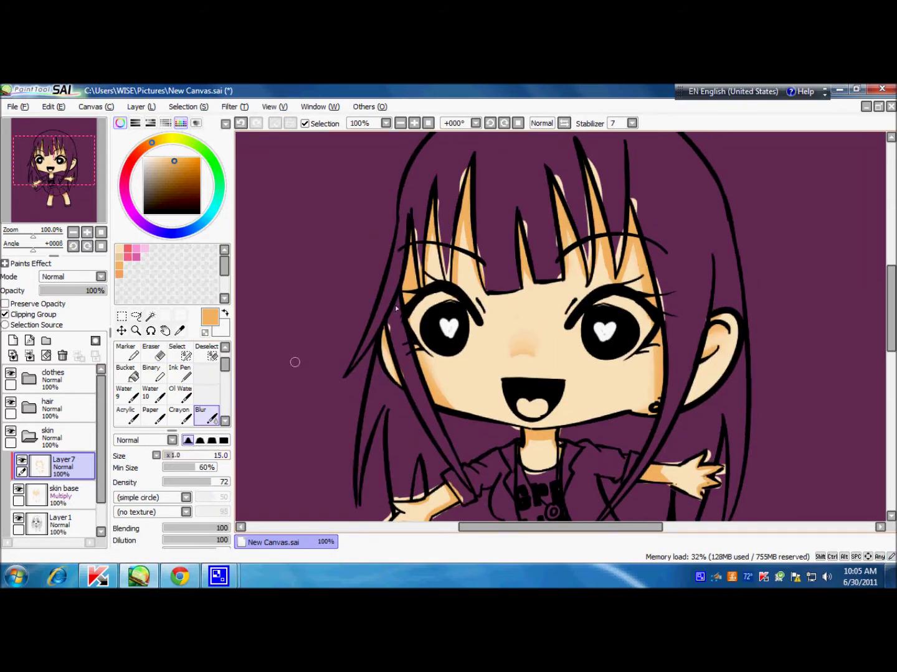
scroll(663, 270, down, 5)
click(180, 373)
click(131, 162)
scroll(654, 320, up, 3)
drag(604, 291, 622, 293)
drag(443, 287, 438, 290)
Soften both cheek blushes with the Blur tool
click(205, 416)
drag(601, 293, 632, 293)
drag(444, 293, 457, 305)
drag(598, 292, 642, 294)
click(180, 374)
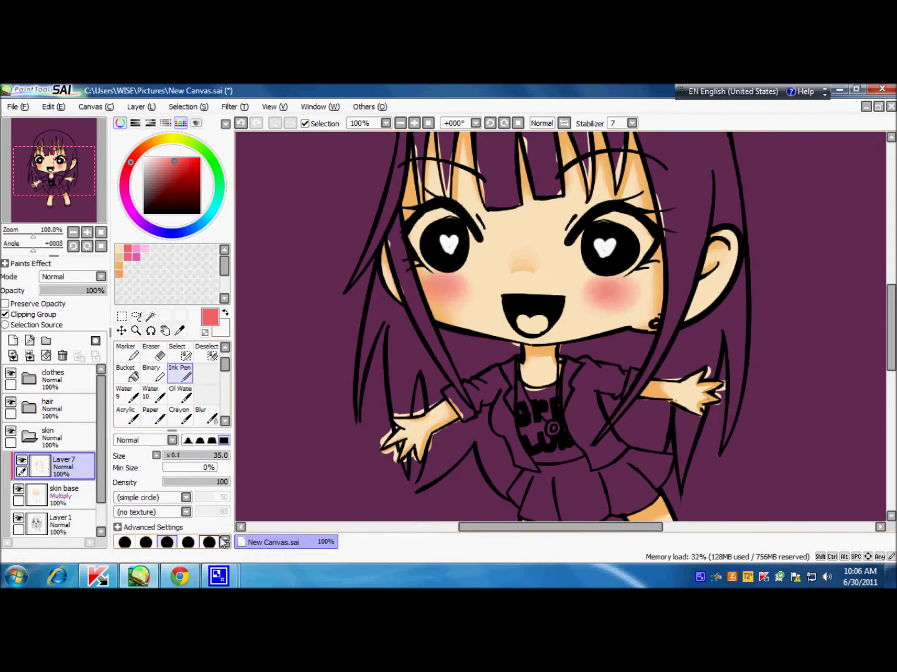
click(205, 416)
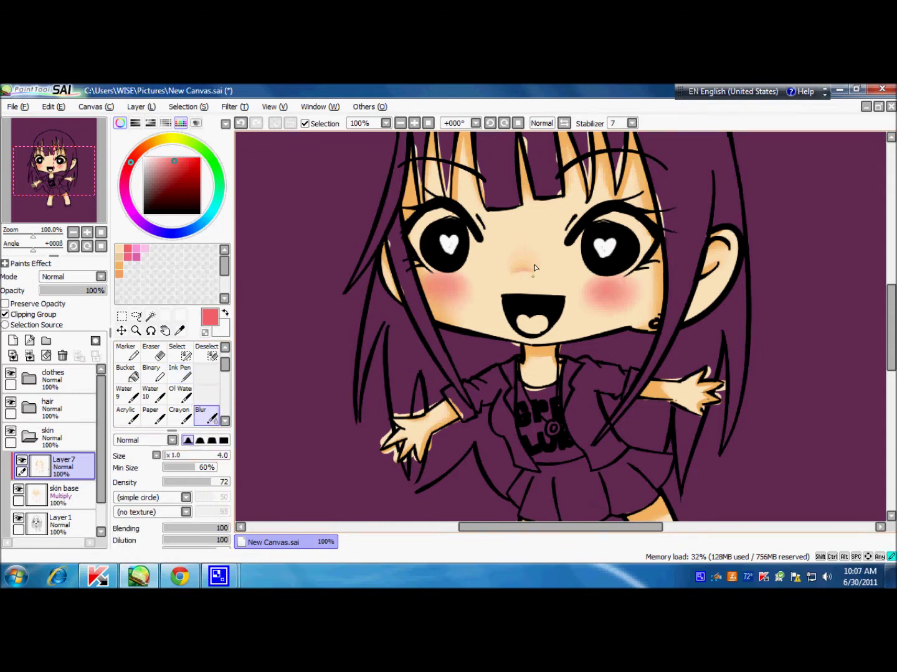
click(181, 374)
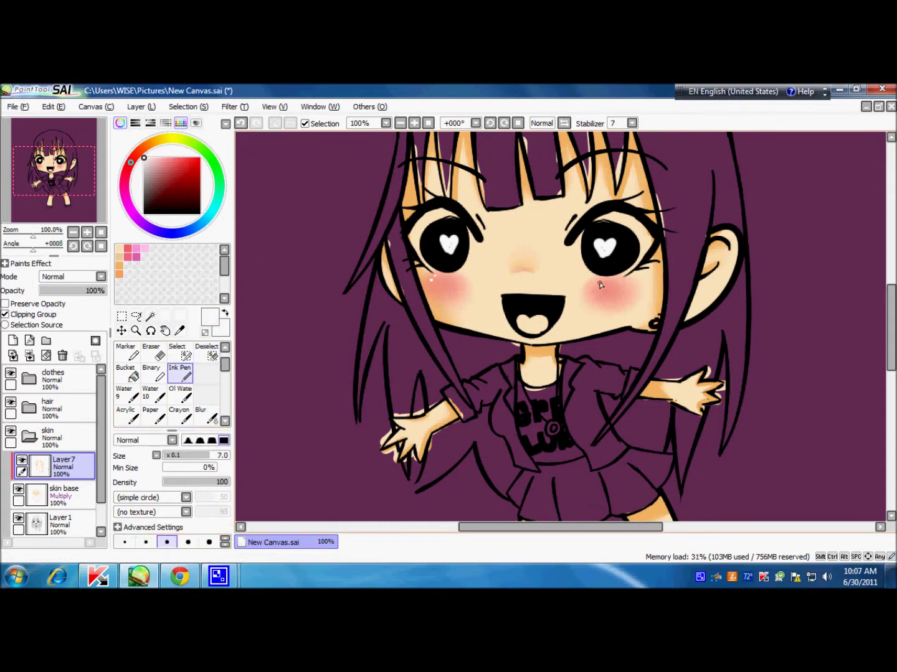
Colour the tongue salmon red, blur it, then pick white on the skin base layer
click(173, 162)
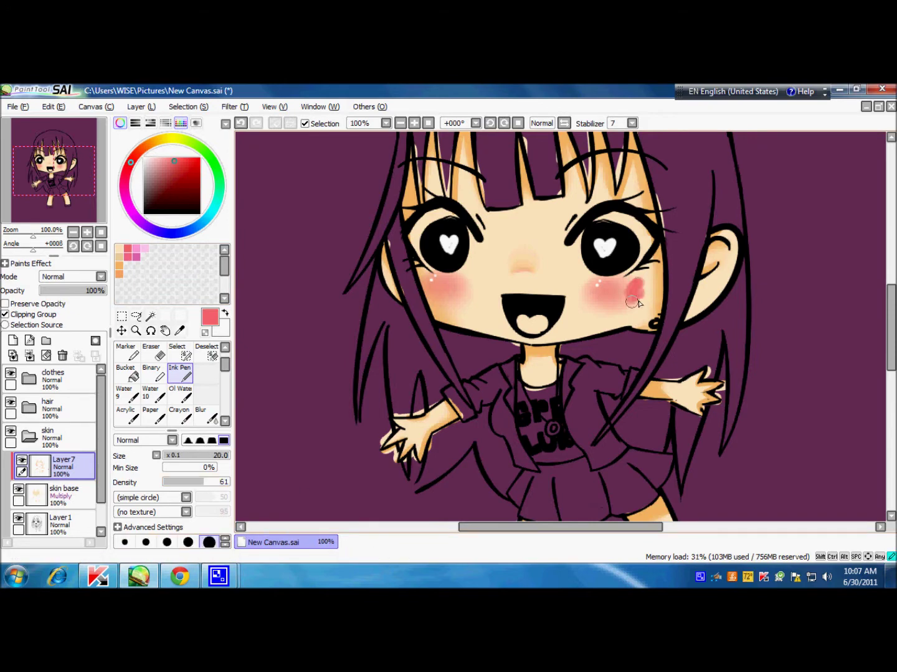
click(205, 417)
click(180, 373)
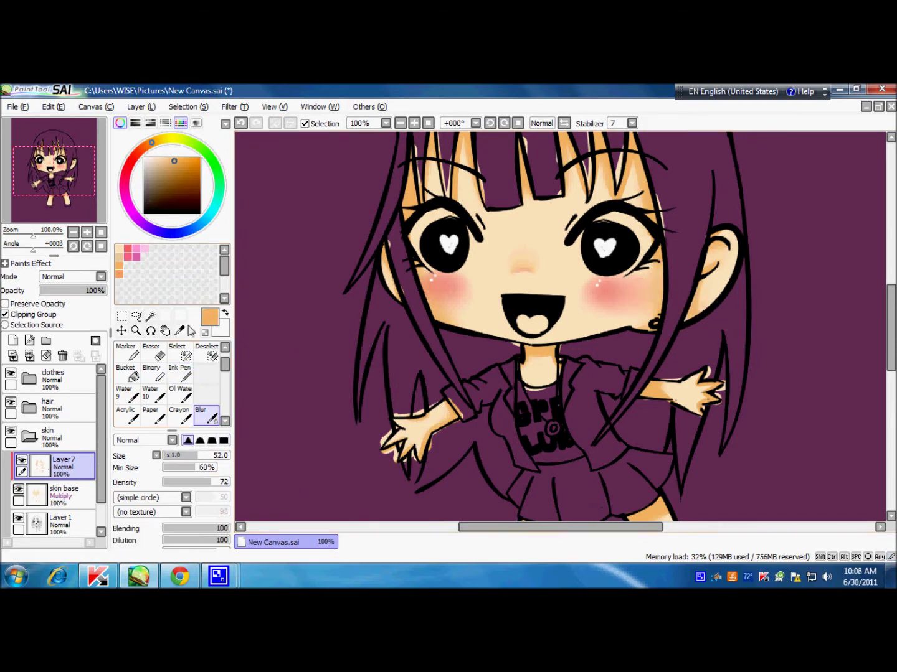
scroll(529, 261, down, 2)
drag(521, 260, 528, 261)
click(205, 416)
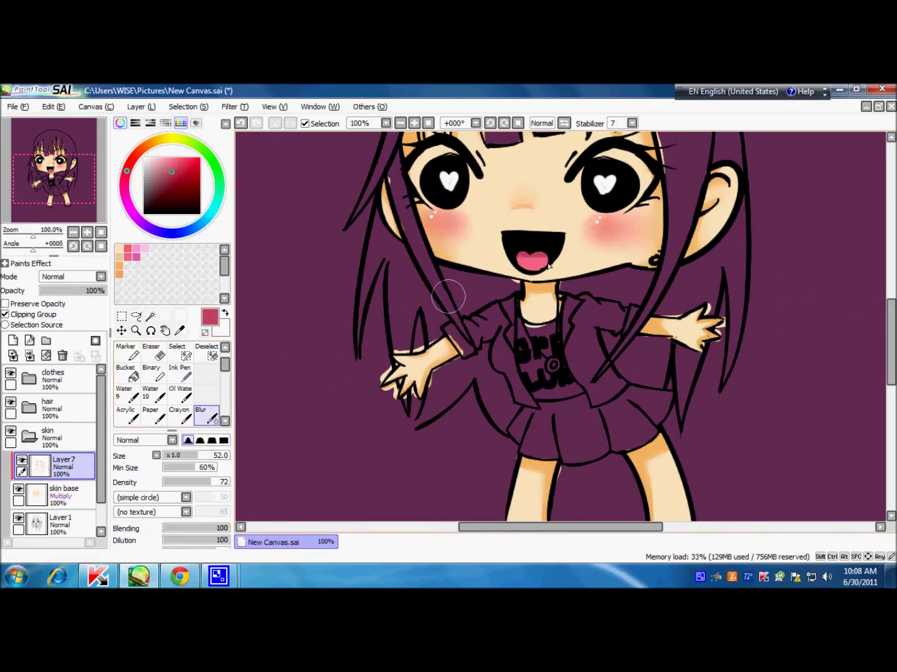
scroll(728, 280, up, 3)
click(64, 492)
click(180, 373)
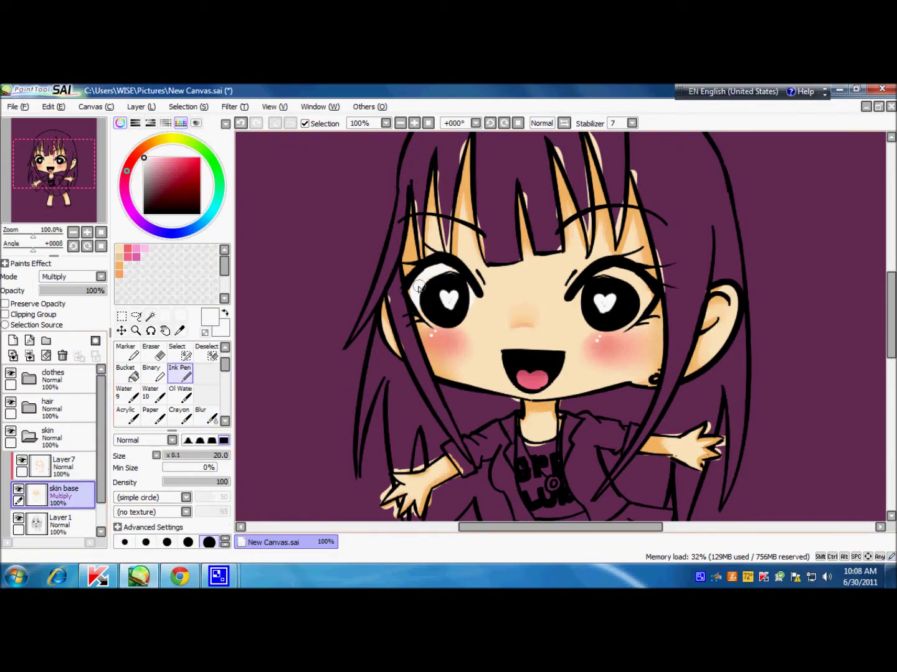
Touch up the face in pink, blur it, and merge the shading layer into skin base
key(ctrl+plus)
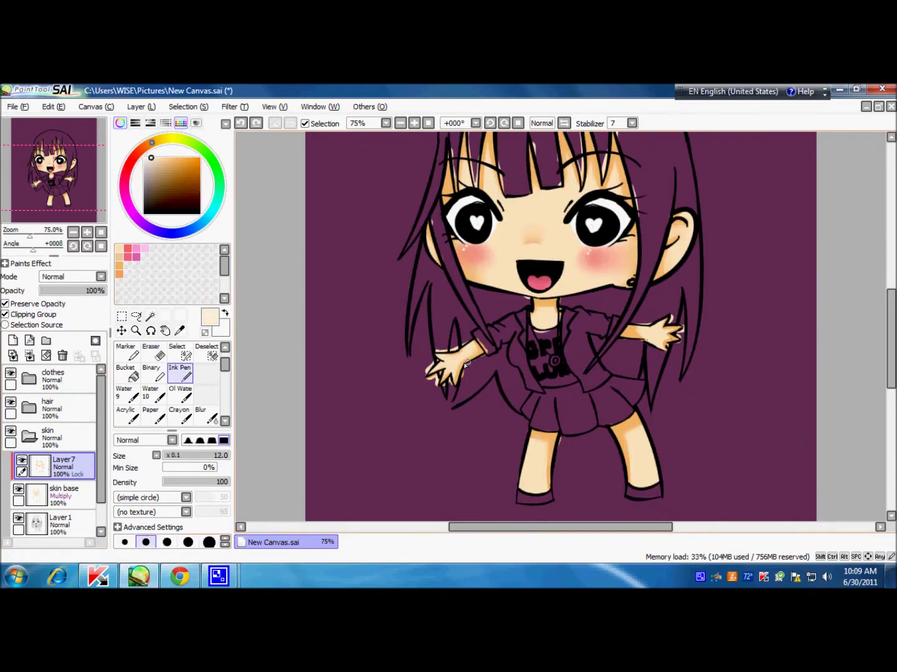
key(bracketleft)
key(bracketleft)
key(bracketleft)
alt+click(541, 284)
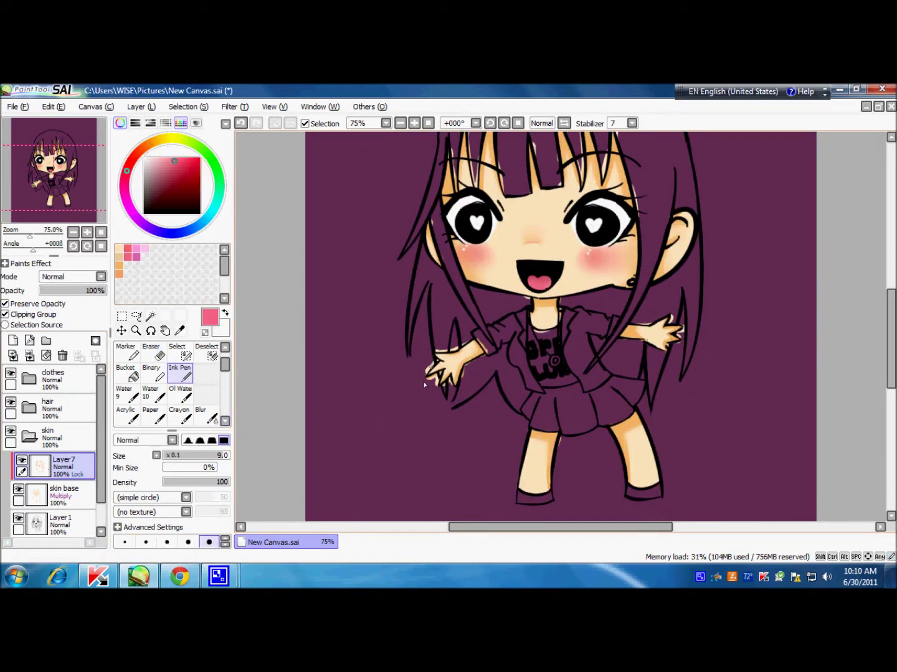
key(b)
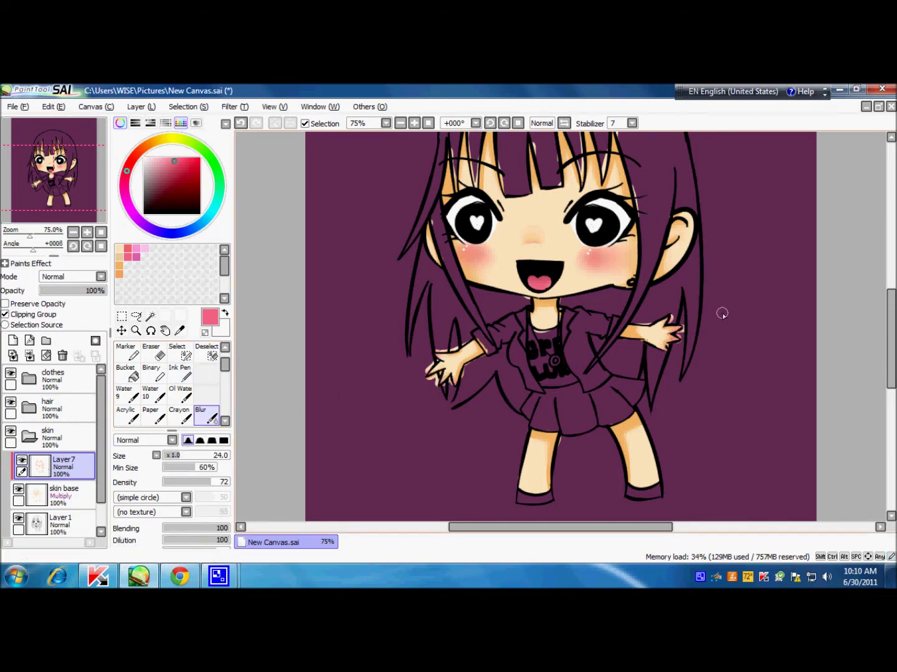
key(ctrl+e)
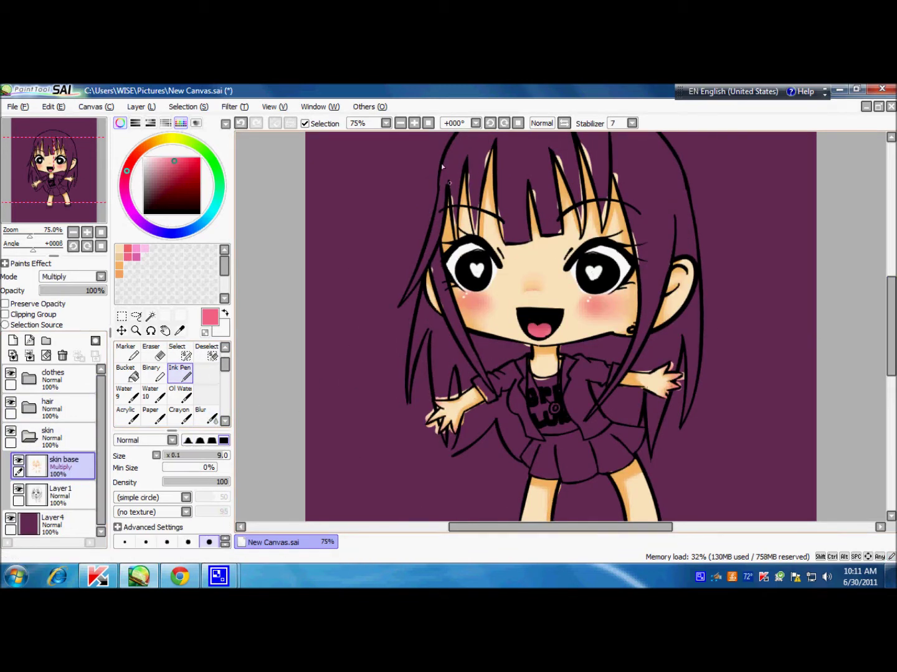
key(plus)
key(e)
key(bracketleft)
key(bracketleft)
key(bracketleft)
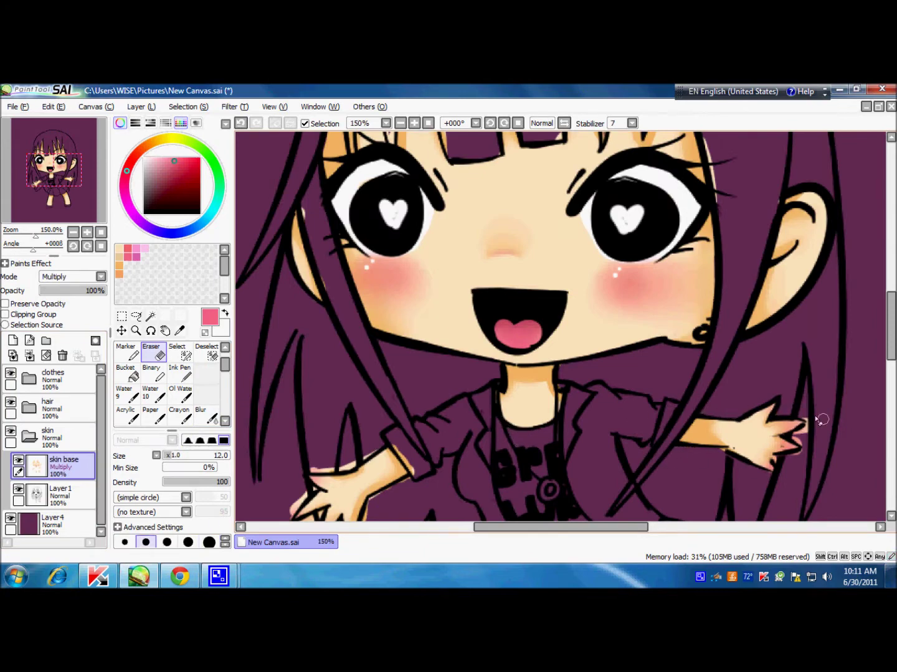
Zoom out to see the whole character and set the paint colour to black
scroll(763, 479, up, 5)
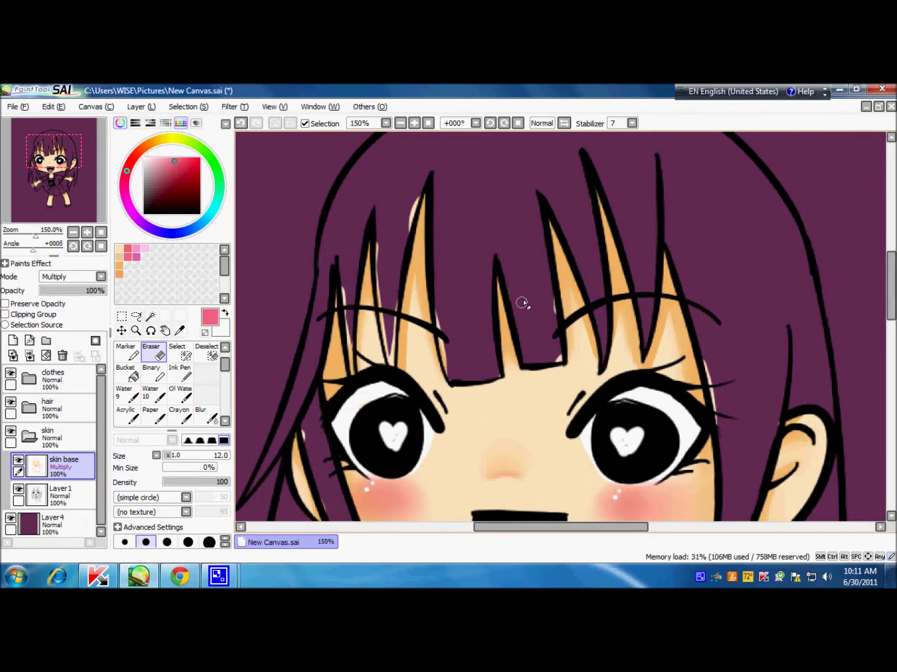
scroll(393, 363, down, 3)
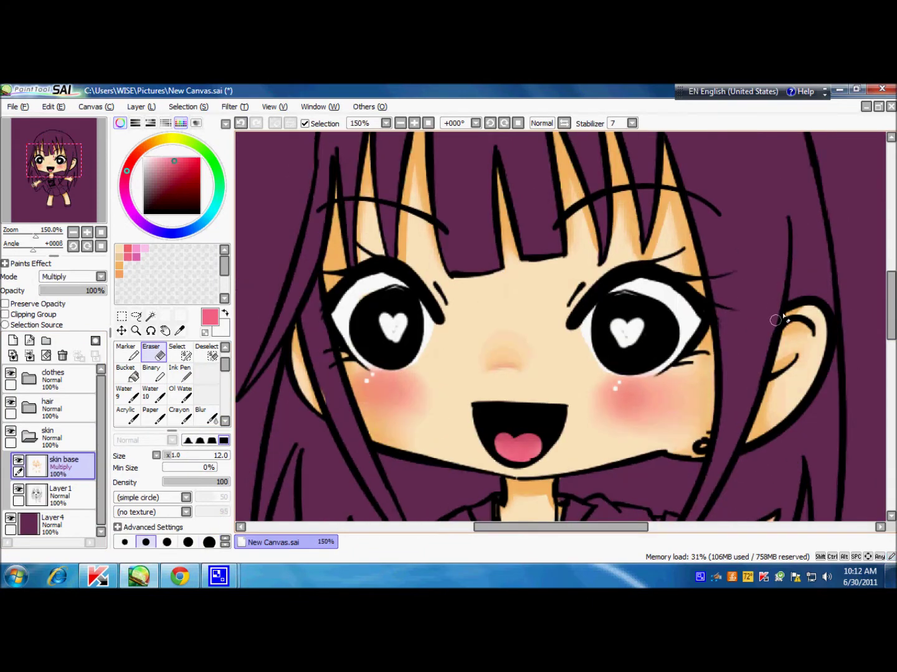
scroll(771, 310, down, 3)
scroll(416, 313, down, 3)
scroll(891, 349, down, 3)
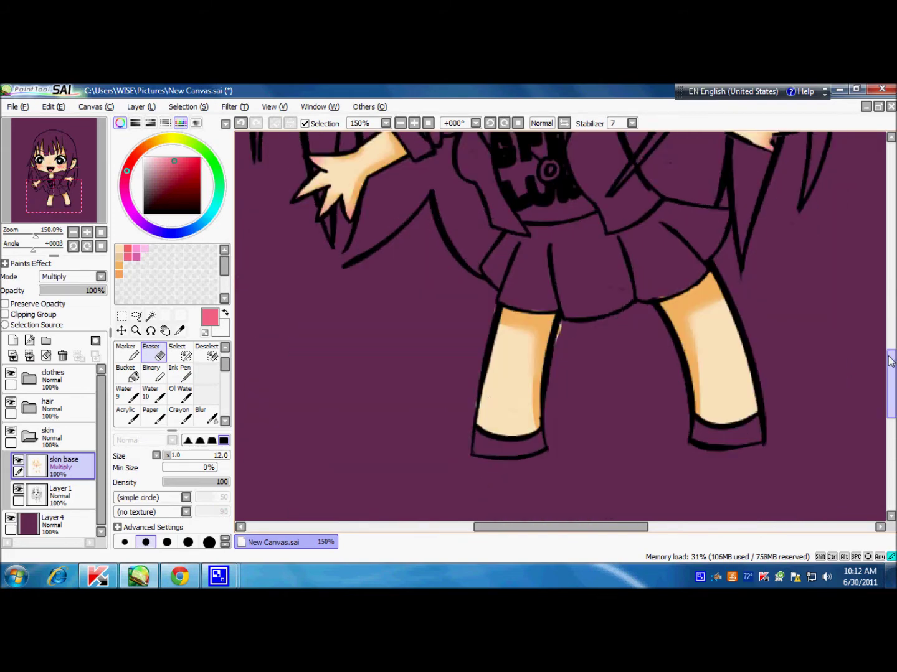
key(ctrl+minus)
key(ctrl+minus)
key(ctrl+minus)
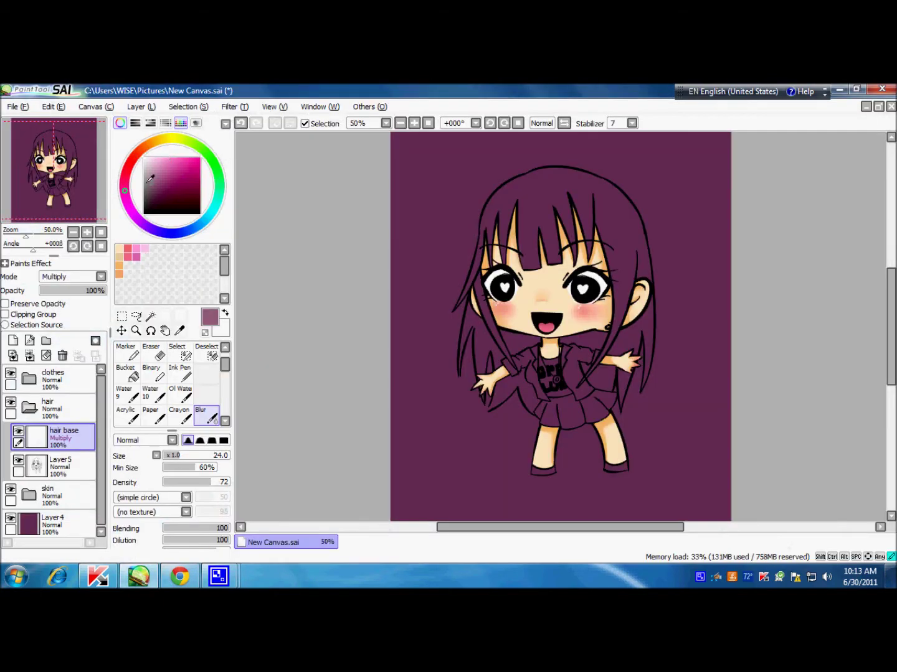
click(153, 264)
Pick a brown shade, dismiss the empty palette cell's swatch options, and bring up the fanfan video
click(154, 142)
click(156, 191)
right_click(170, 257)
click(168, 242)
right_click(172, 258)
click(189, 287)
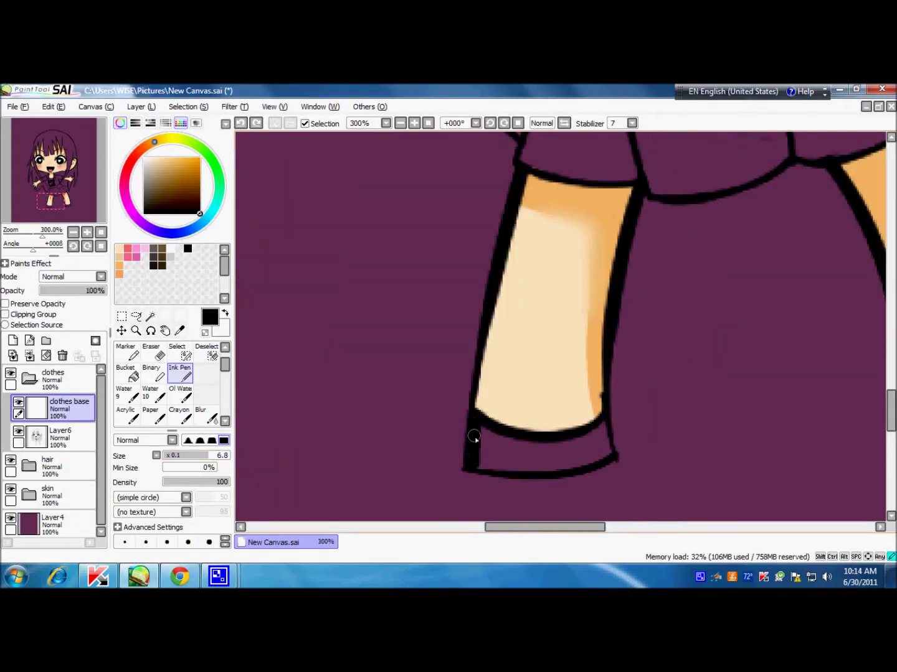
drag(474, 438, 494, 469)
Paint the shoe bands black and the pendant ring yellow, saving yellow as a swatch
drag(545, 527, 637, 527)
mouse_move(548, 399)
mouse_down()
mouse_move(431, 410)
mouse_move(447, 432)
mouse_up()
drag(71, 202, 58, 179)
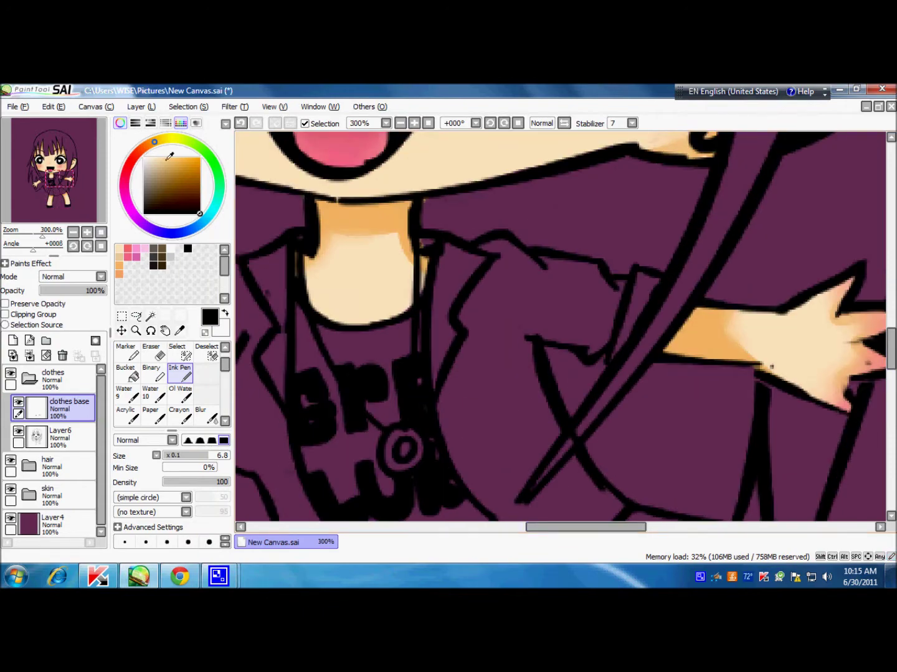
drag(392, 436, 412, 456)
drag(401, 445, 526, 445)
click(72, 276)
click(72, 288)
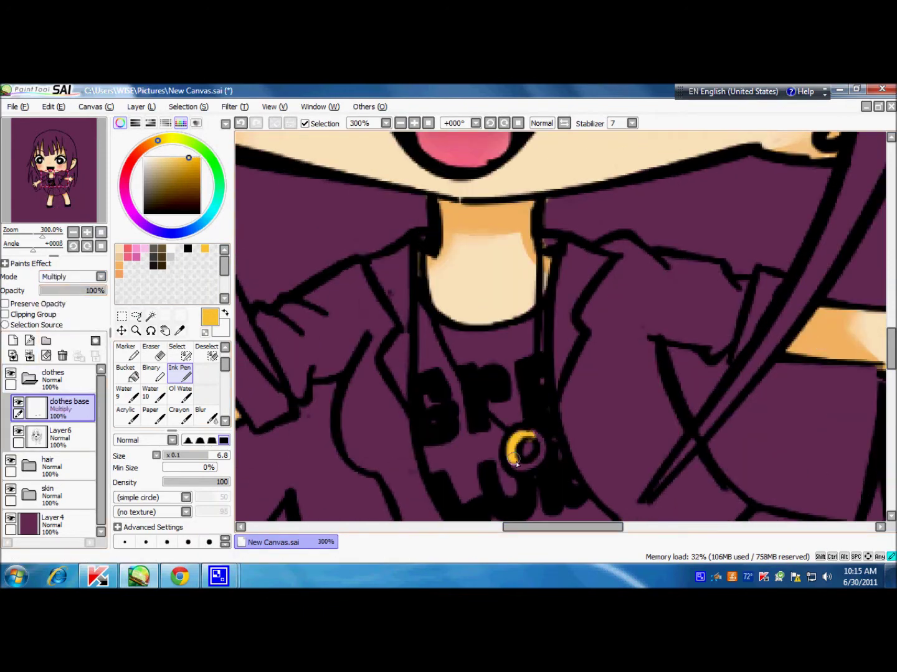
scroll(400, 122, down, 1)
scroll(400, 123, up, 1)
Paint the shirt white with a larger brush
click(178, 158)
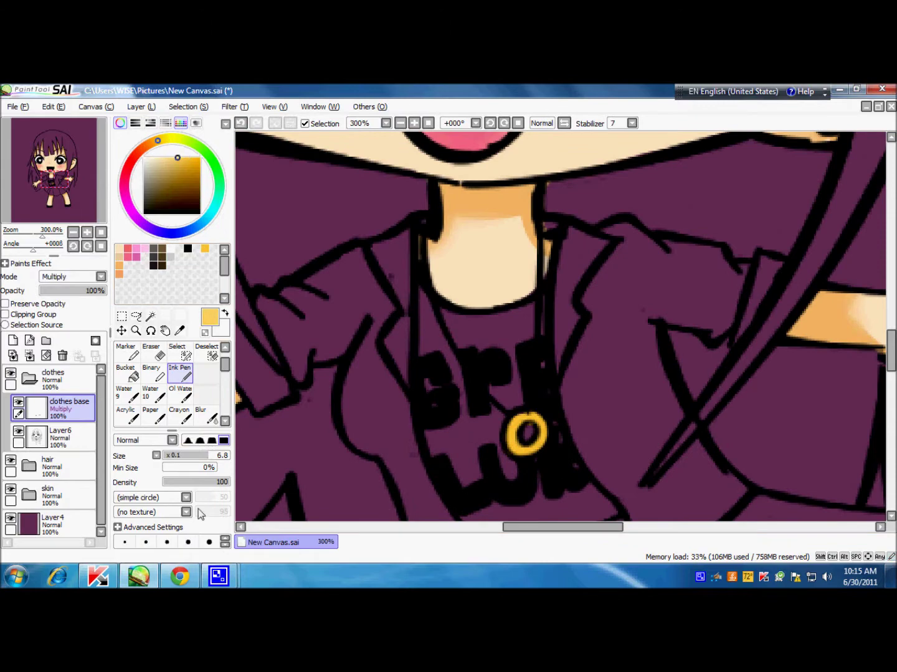
click(143, 157)
click(210, 541)
mouse_move(436, 312)
mouse_down()
mouse_move(535, 293)
mouse_move(435, 448)
mouse_up()
scroll(560, 324, down, 5)
drag(461, 324, 611, 311)
scroll(623, 373, up, 4)
click(151, 351)
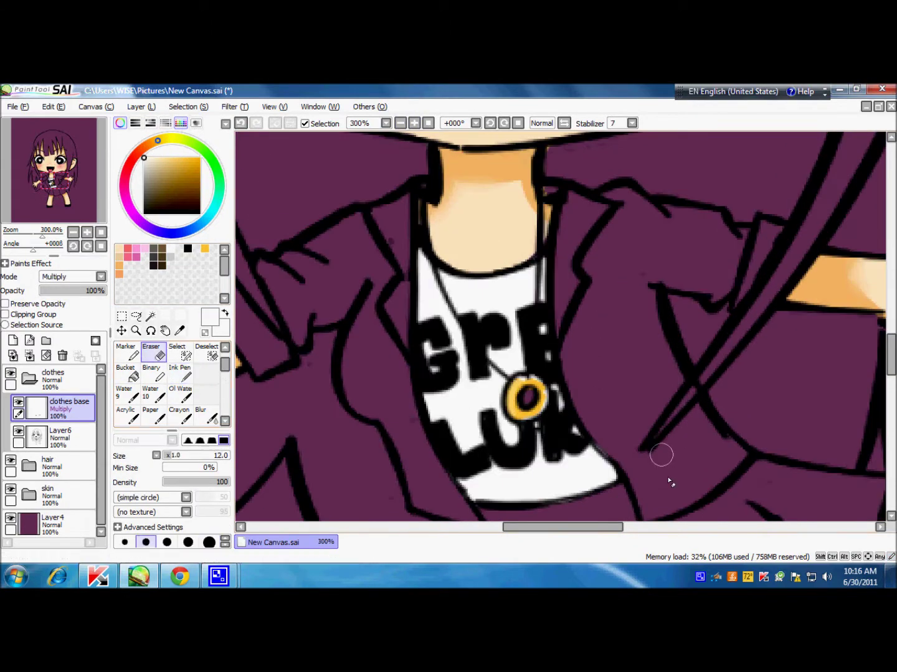
Clean up the pendant and shirt edges with the eraser and colour picks on clothes base
key(e)
alt+click(529, 390)
key(bracketleft)
key(bracketleft)
alt+click(519, 423)
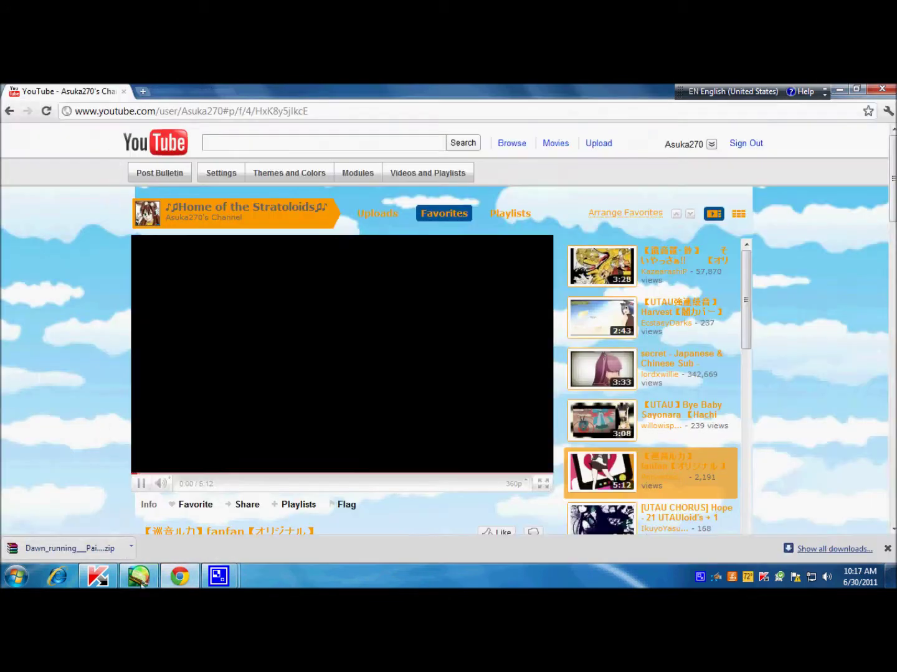
key(e)
click(63, 436)
click(70, 408)
key(e)
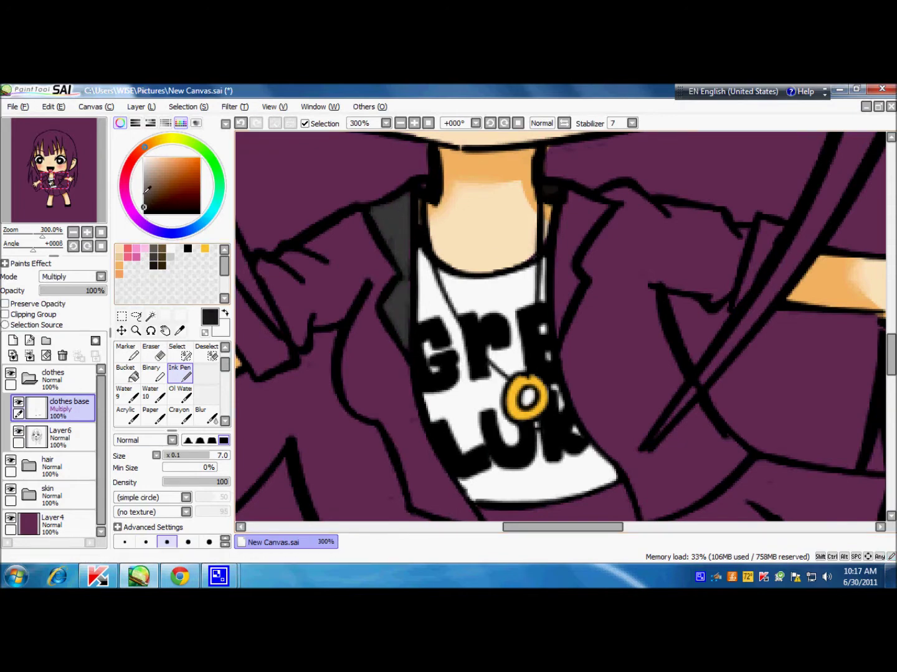
Outline and bucket-fill the jacket dark grey, erasing overflow
drag(548, 187, 559, 271)
scroll(563, 263, down, 2)
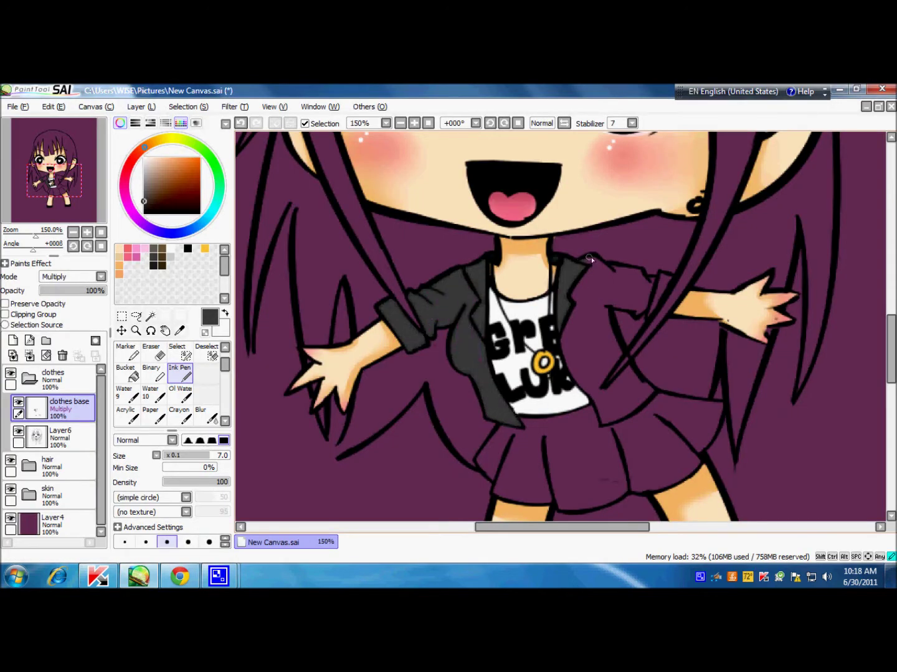
click(127, 374)
click(151, 352)
click(29, 467)
click(60, 517)
scroll(60, 511, down, 2)
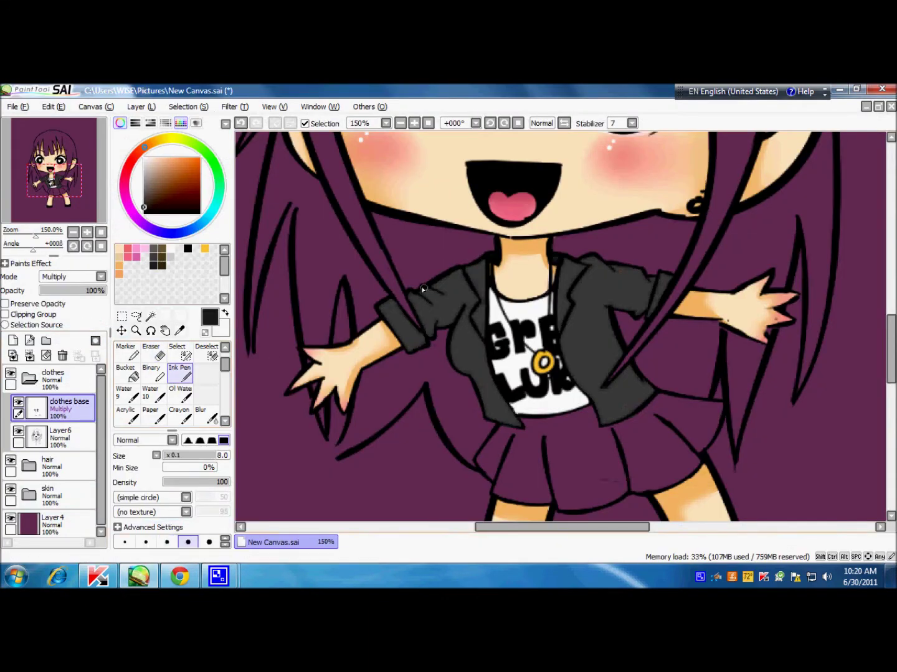
Add a new Layer7 clipped to the clothes base
click(13, 341)
click(5, 314)
key(bracketright)
Set Ink Pen Min Size to 17% and shade the jacket lapel and collar edges
click(171, 468)
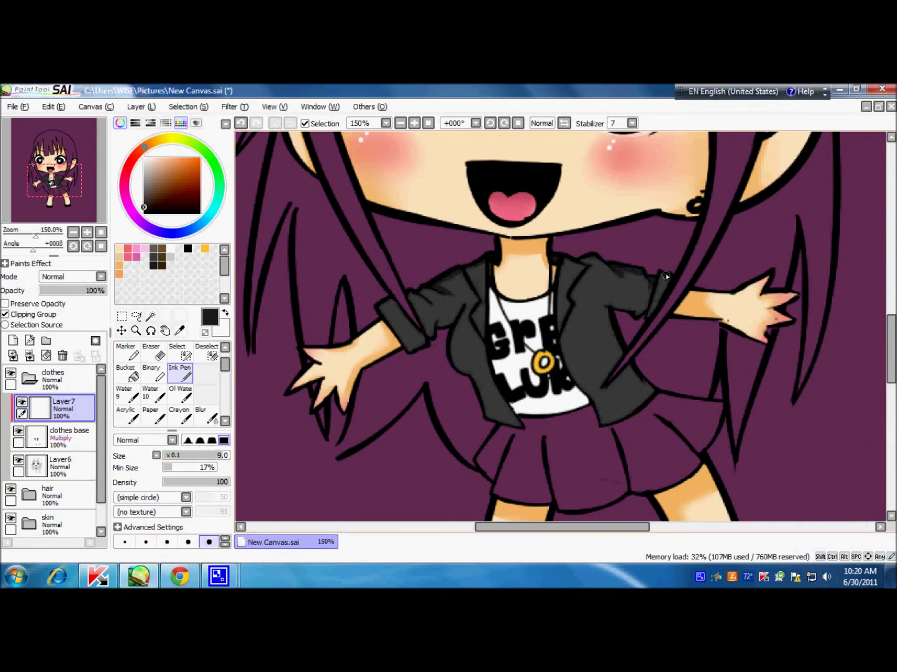
drag(575, 303, 561, 351)
drag(485, 263, 482, 292)
drag(552, 258, 569, 314)
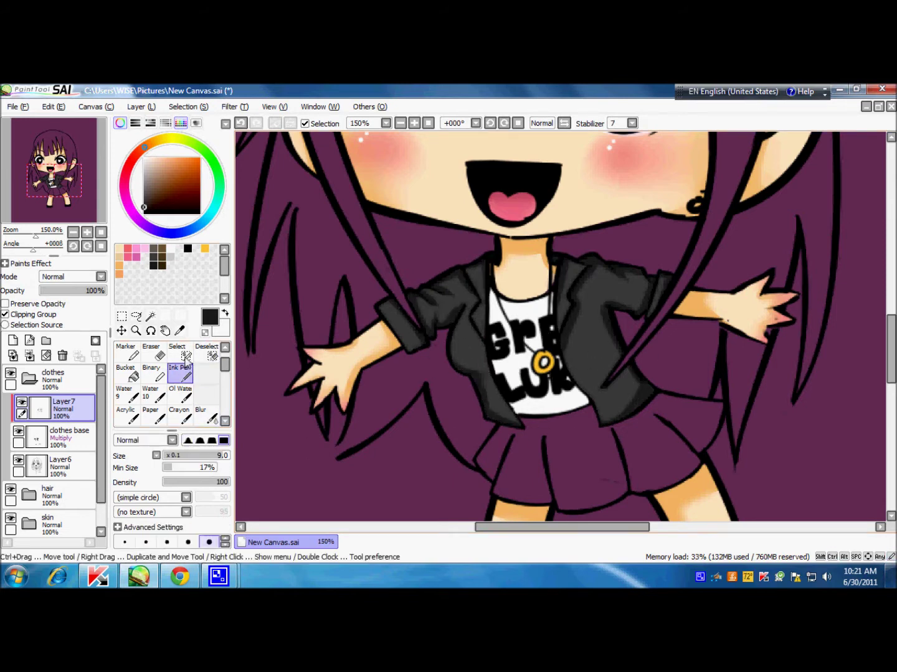
click(69, 436)
click(63, 407)
click(205, 415)
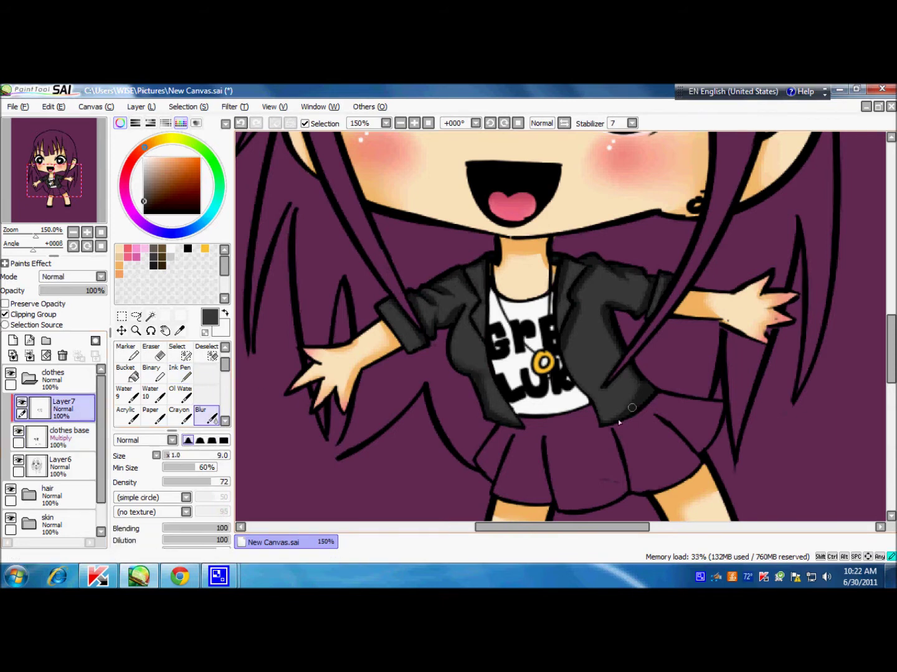
key(n)
key(ctrl+z)
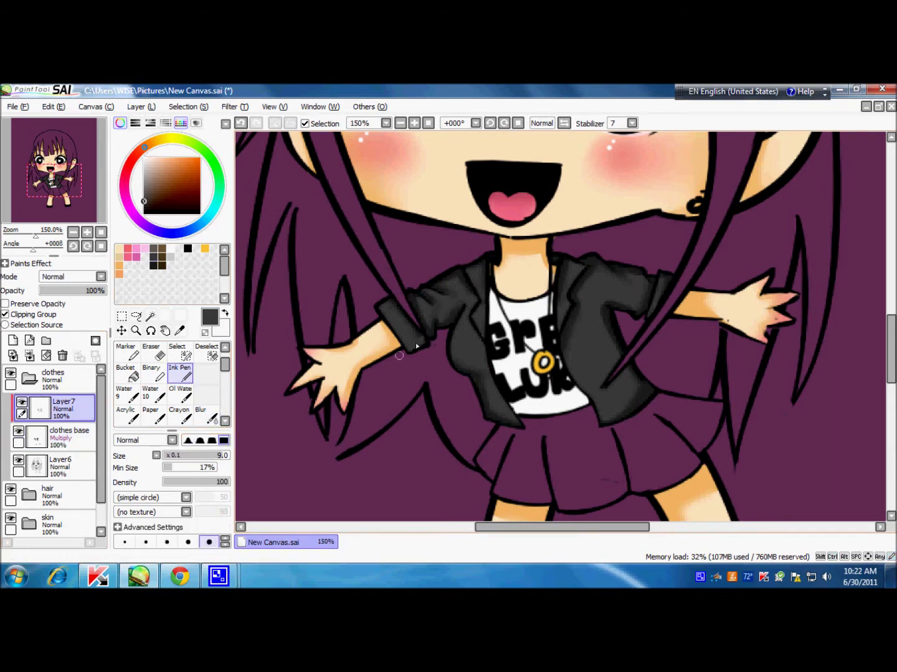
Add dark shading to the jacket front and soft grey shading on the shirt, blurring both
drag(591, 345, 565, 402)
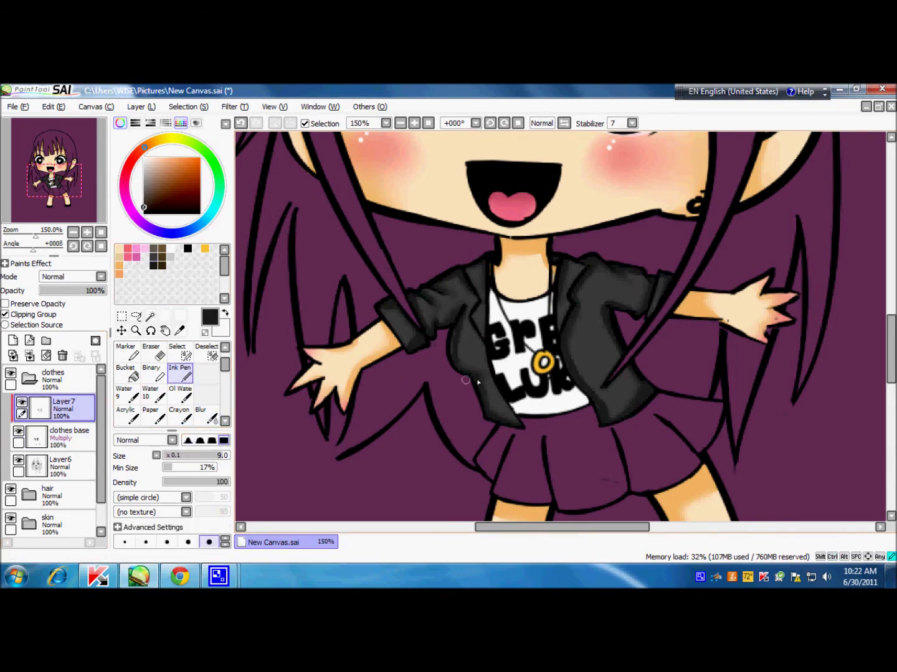
key(b)
key(n)
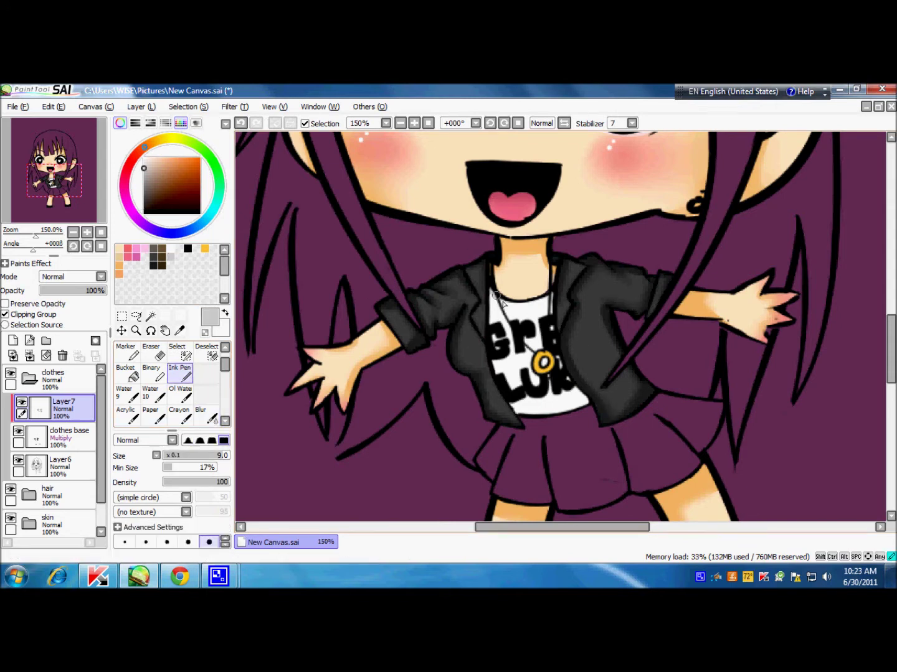
key(ctrl+z)
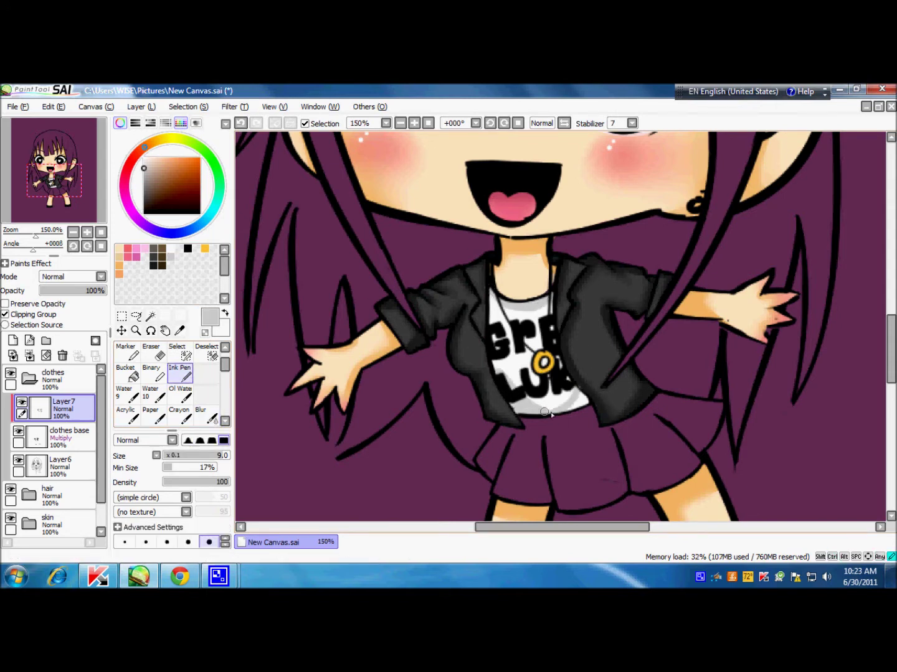
click(200, 415)
click(188, 376)
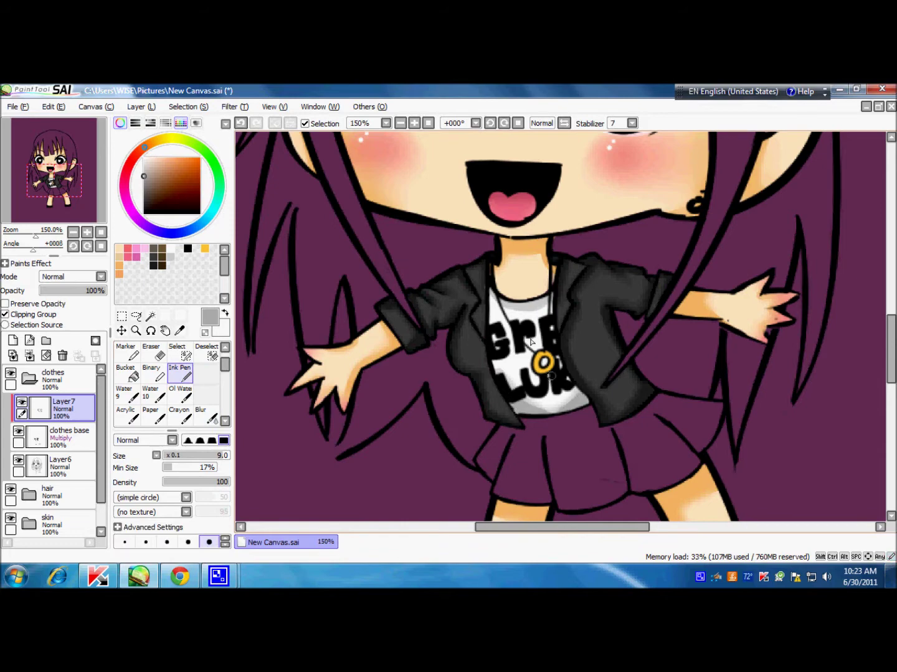
key(b)
scroll(490, 292, down, 3)
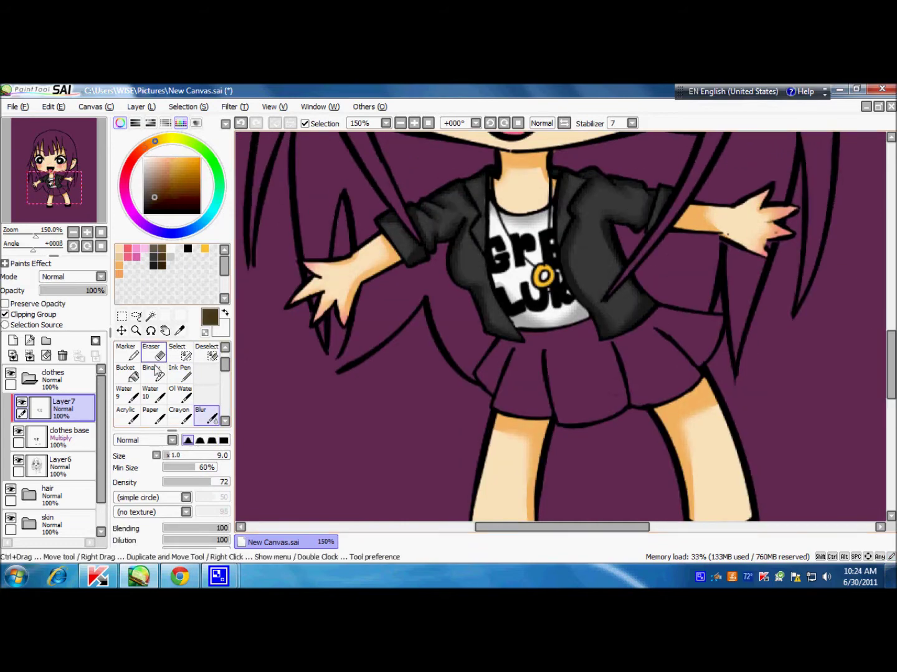
Darken the brown skirt's fold shading, check it in a mirrored view, and soften it with Blur
key(n)
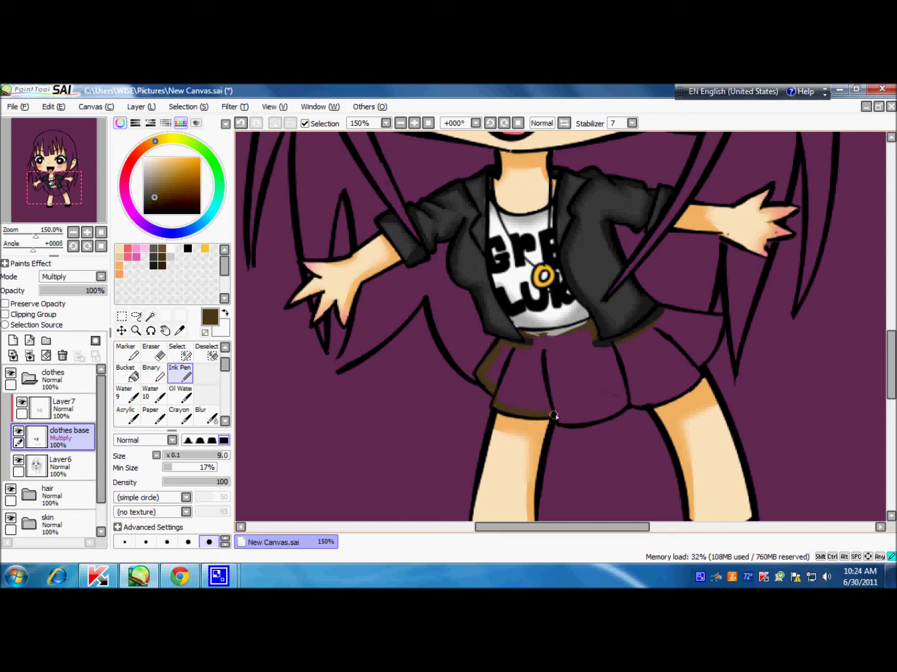
key(g)
click(517, 374)
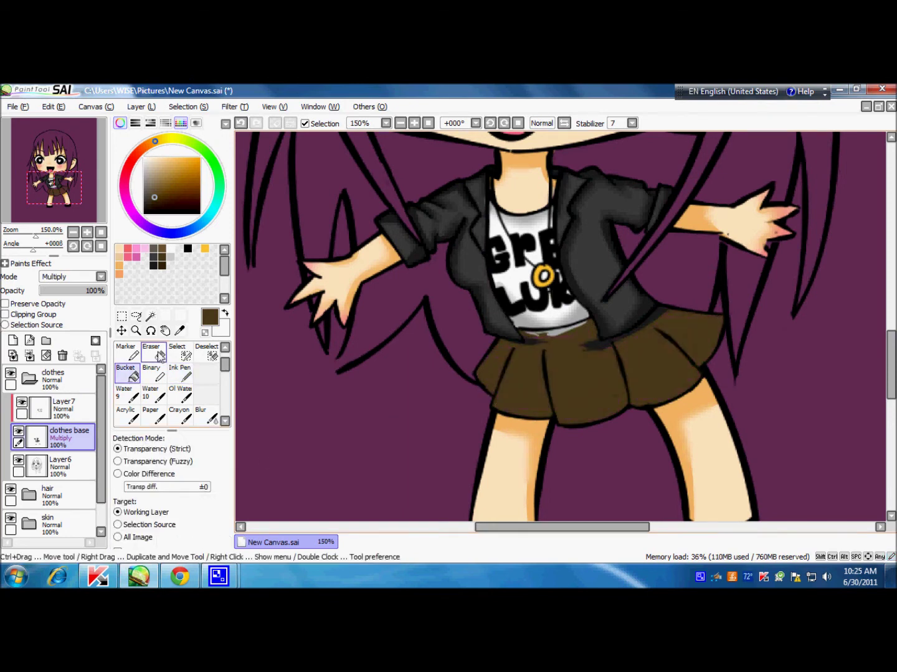
key(e)
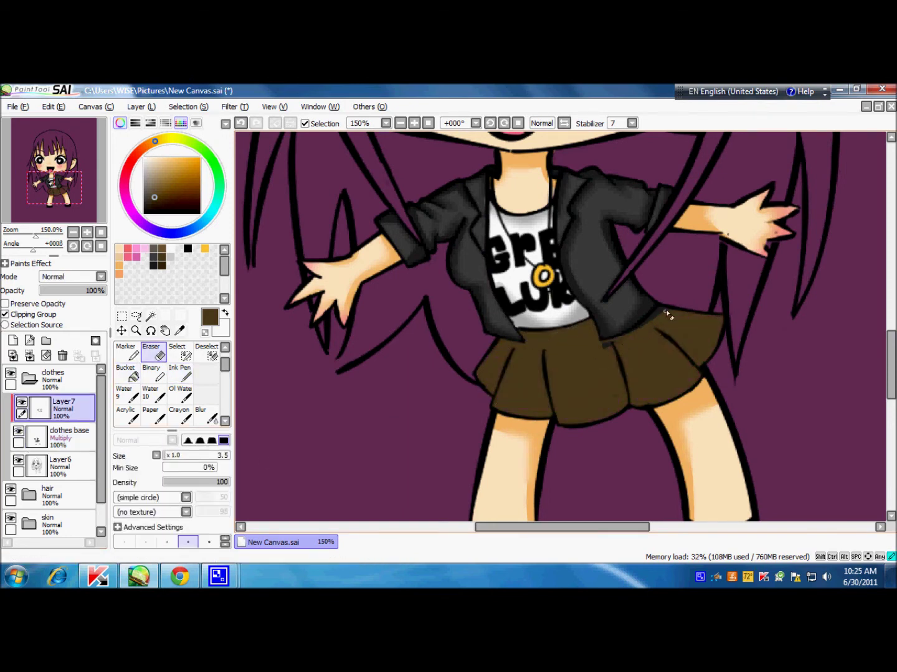
key(n)
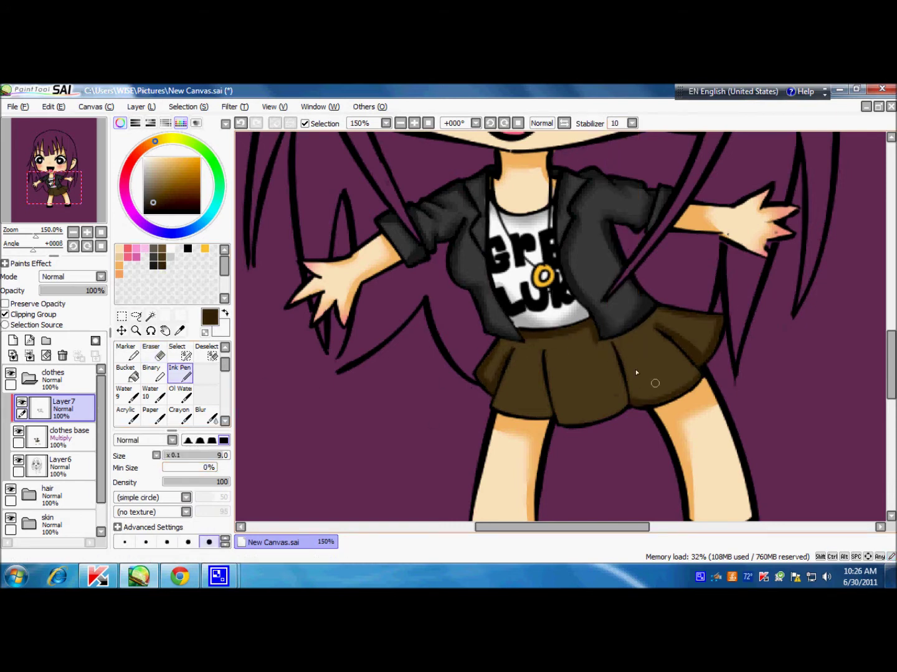
key(h)
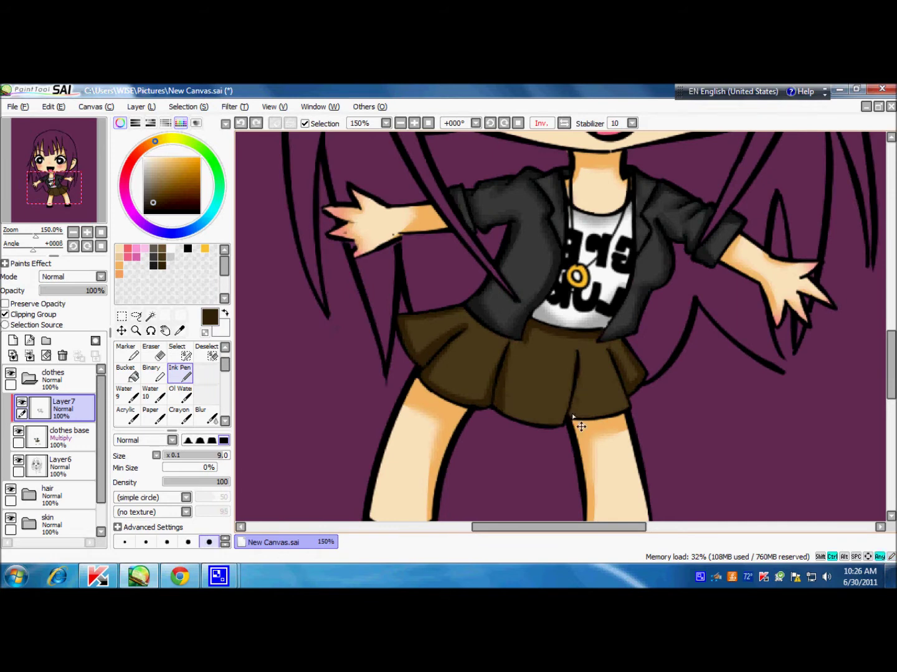
key(h)
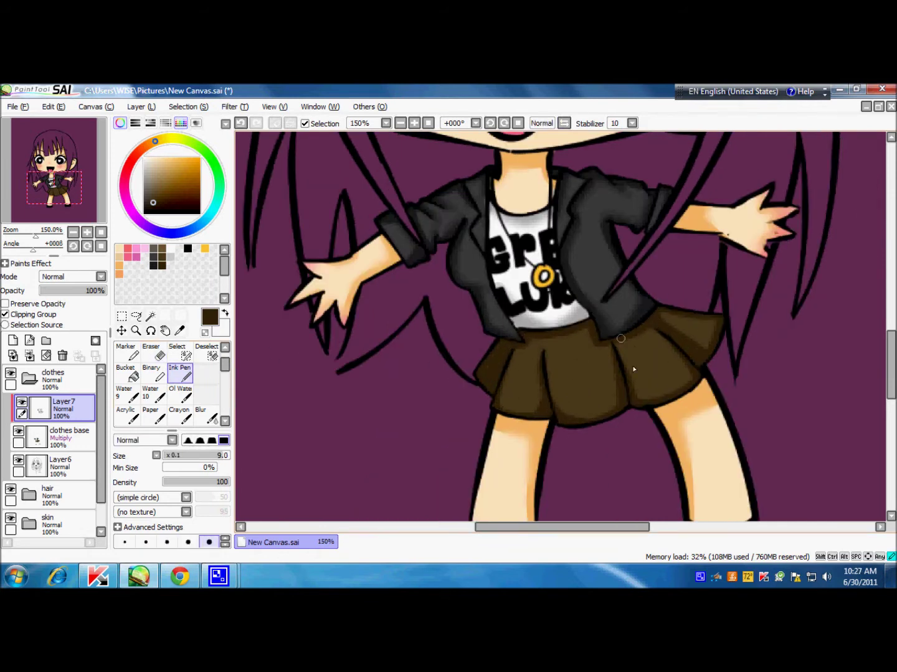
key(b)
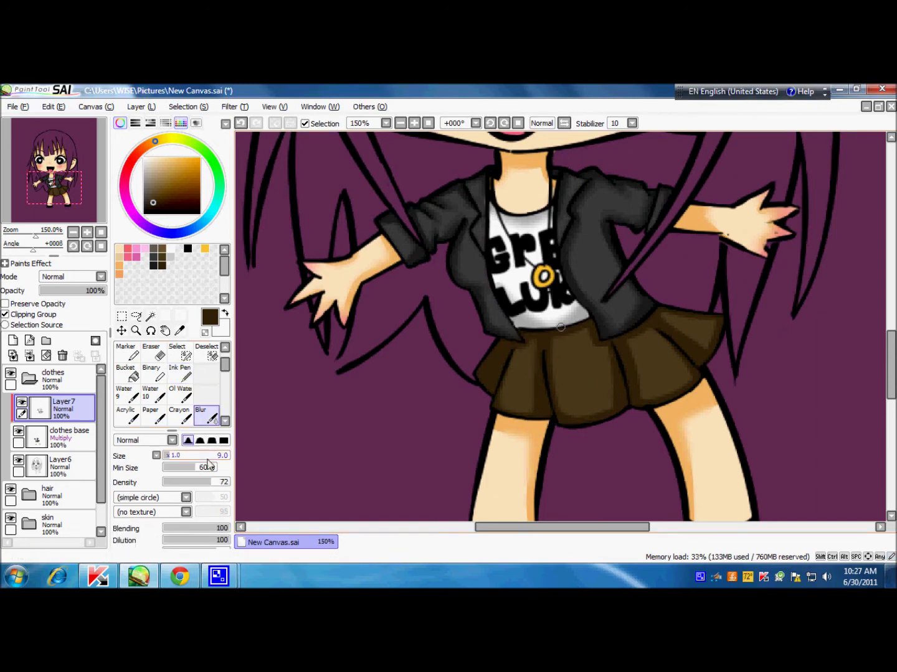
key(n)
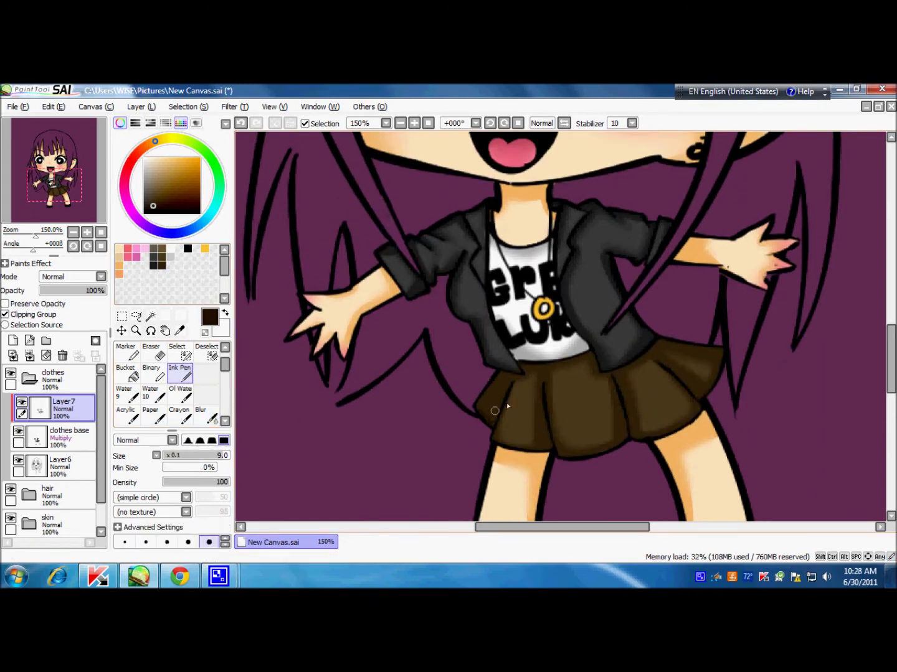
Zoom out and fill most of the hair, including the right-side strands, with pink
click(428, 123)
mouse_move(502, 192)
mouse_down()
mouse_move(485, 466)
mouse_move(636, 204)
mouse_move(688, 342)
mouse_up()
click(125, 374)
click(561, 250)
click(180, 373)
scroll(560, 311, down, 3)
Finish filling the hair pink and add a new layer clipped to the hair base
mouse_move(685, 262)
mouse_down()
mouse_move(654, 455)
mouse_move(617, 430)
mouse_move(567, 349)
mouse_move(426, 322)
mouse_move(451, 436)
mouse_move(504, 455)
mouse_move(436, 327)
mouse_up()
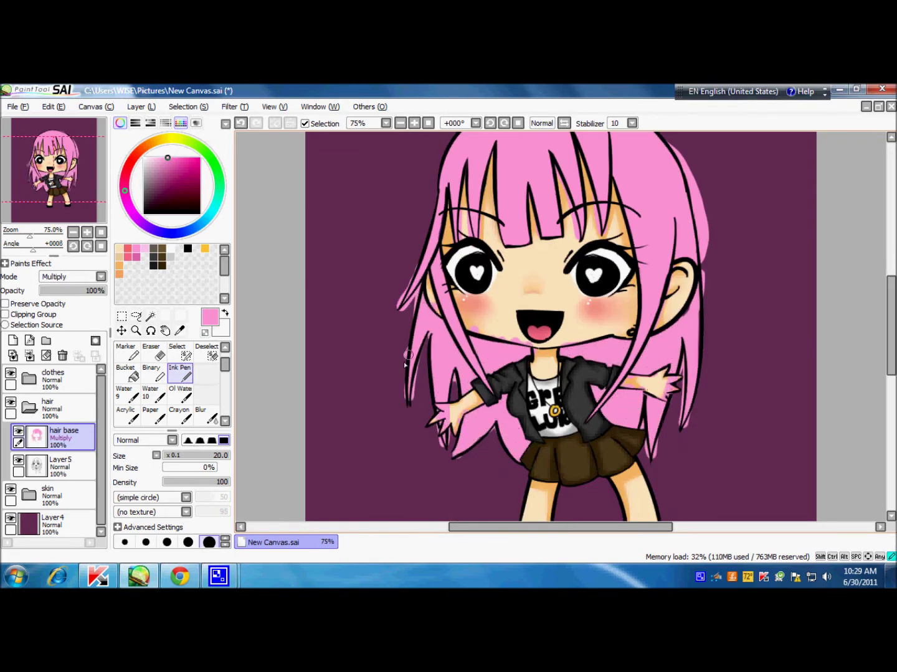
drag(892, 367, 892, 354)
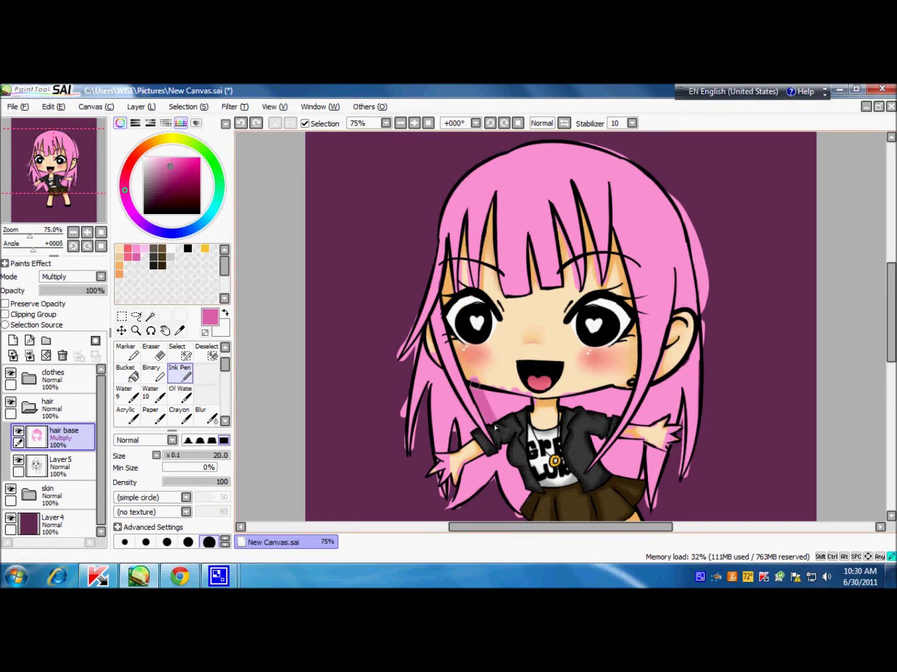
click(13, 341)
click(5, 314)
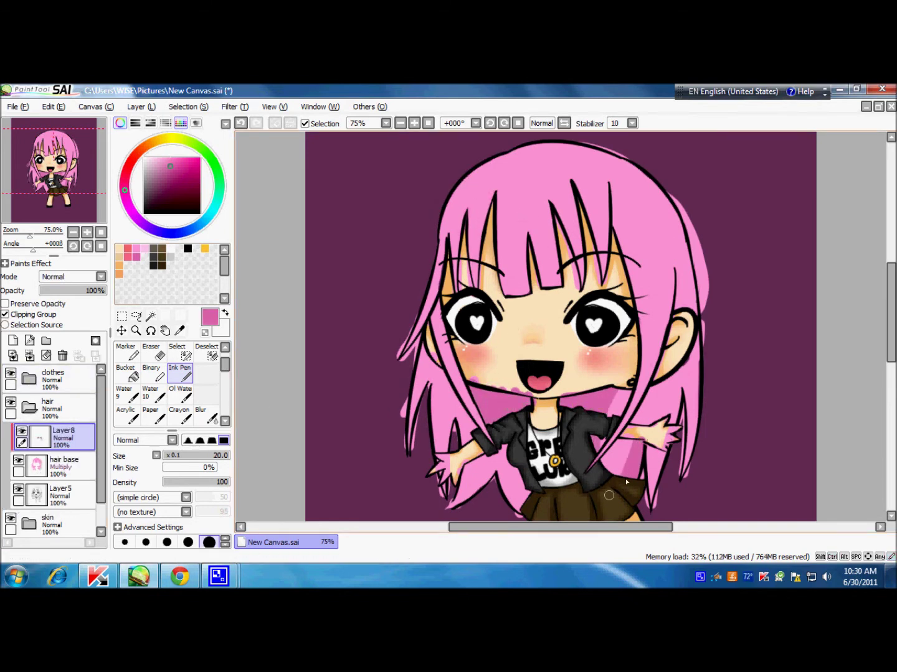
scroll(647, 373, down, 2)
scroll(678, 337, down, 2)
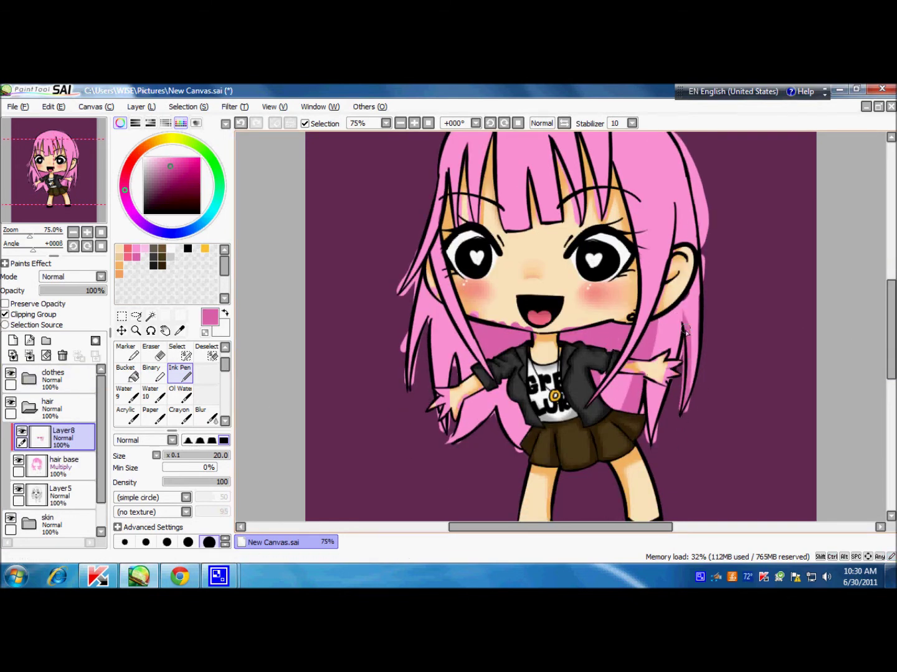
scroll(660, 386, up, 4)
Draw darker pink hair strands at brush size 14 and soften them with Blur
key(bracketleft)
key(bracketleft)
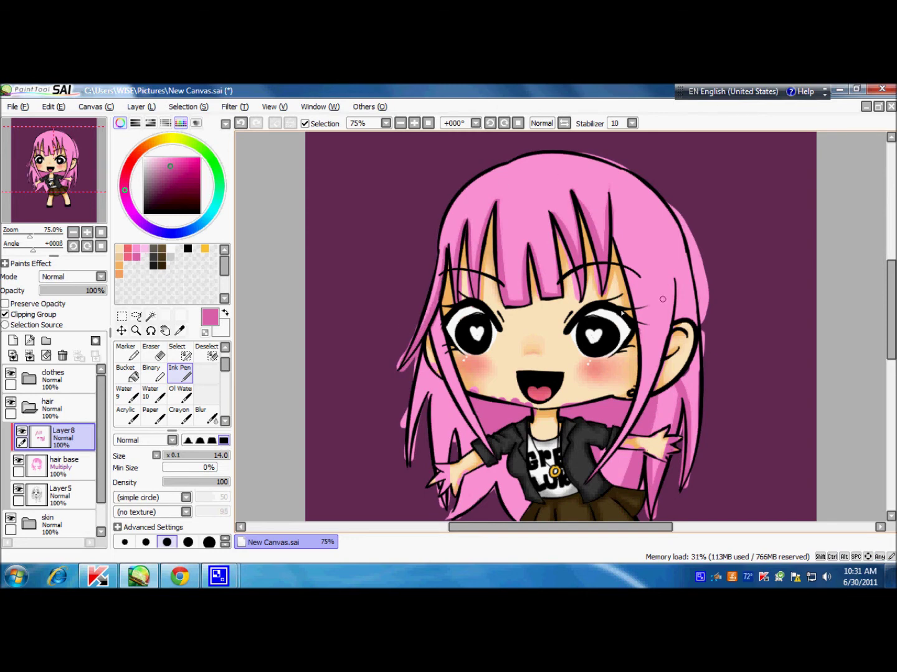
scroll(663, 301, down, 5)
scroll(622, 373, up, 4)
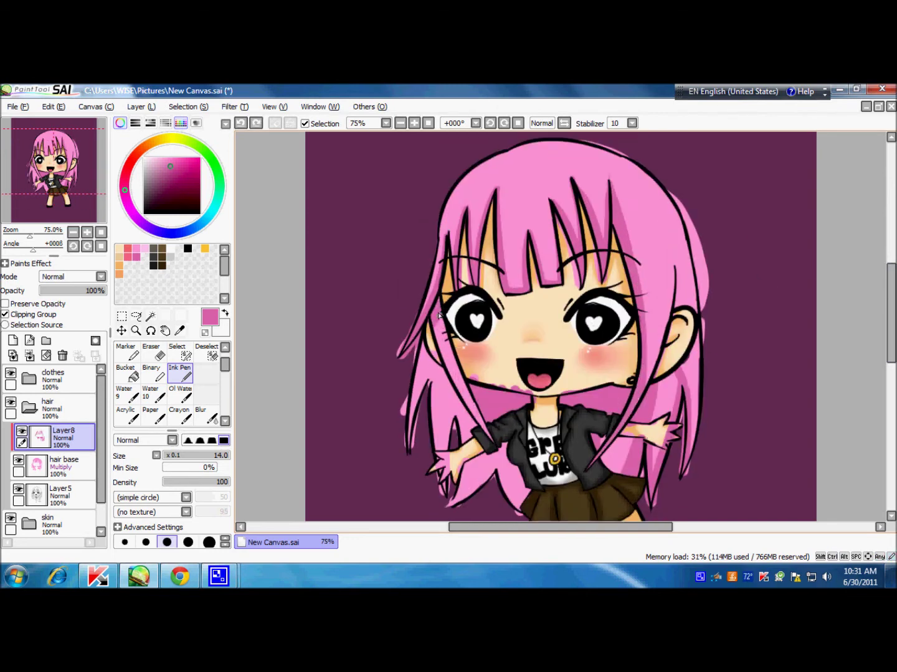
scroll(439, 315, down, 4)
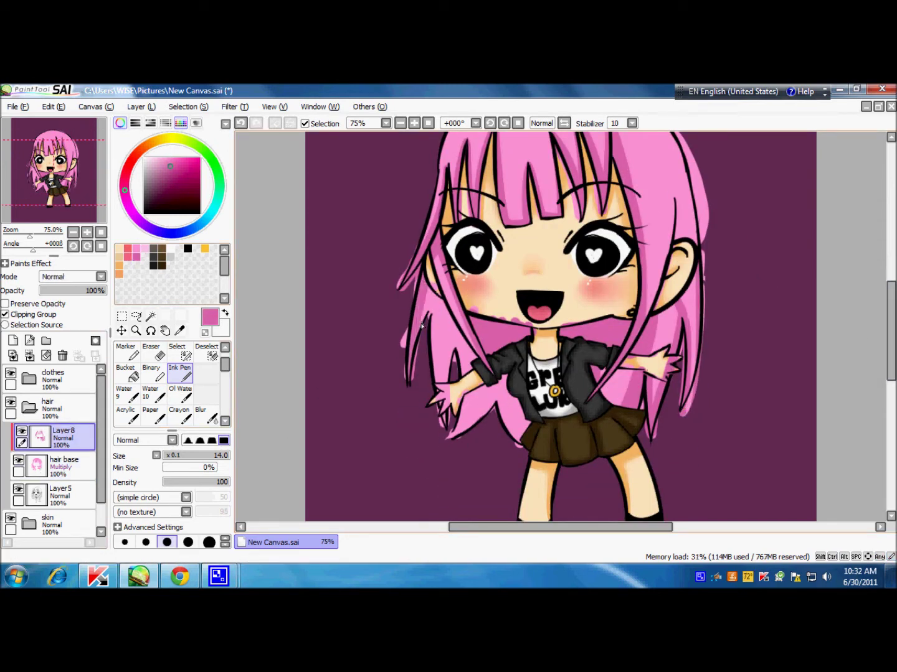
drag(436, 295, 445, 427)
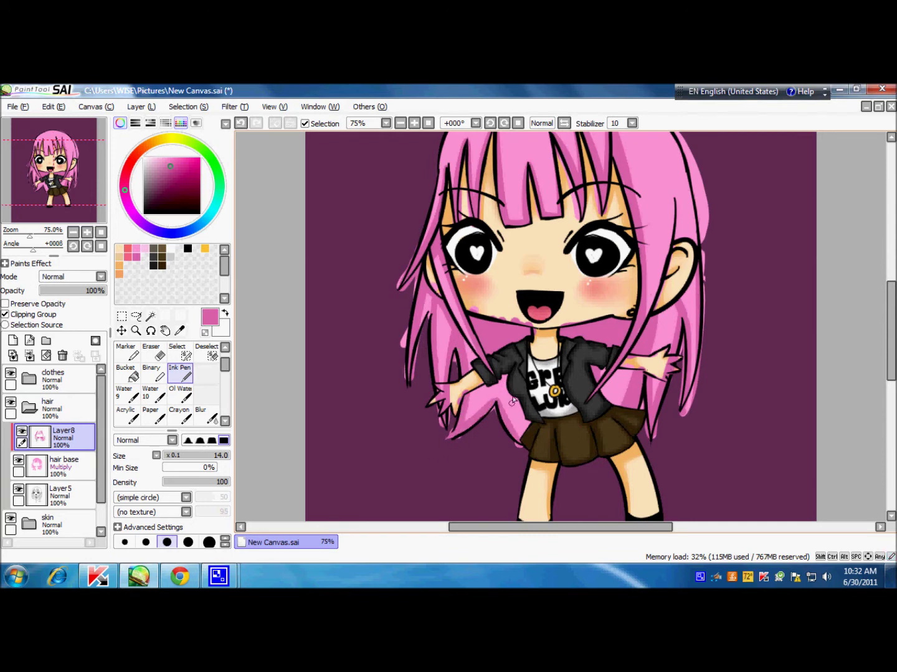
scroll(685, 303, up, 3)
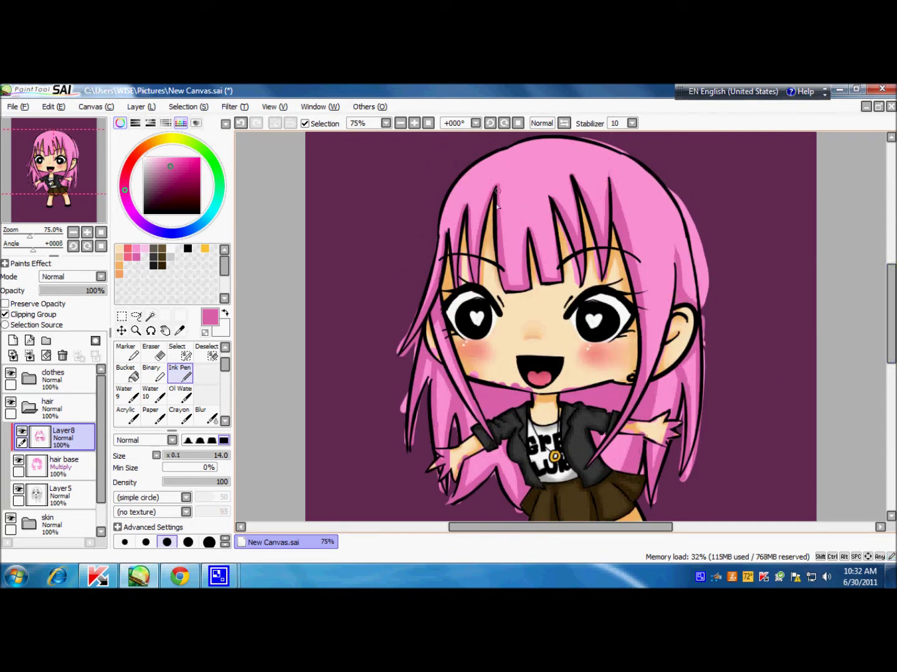
key(ctrl+z)
key(ctrl+z)
key(ctrl+z)
key(b)
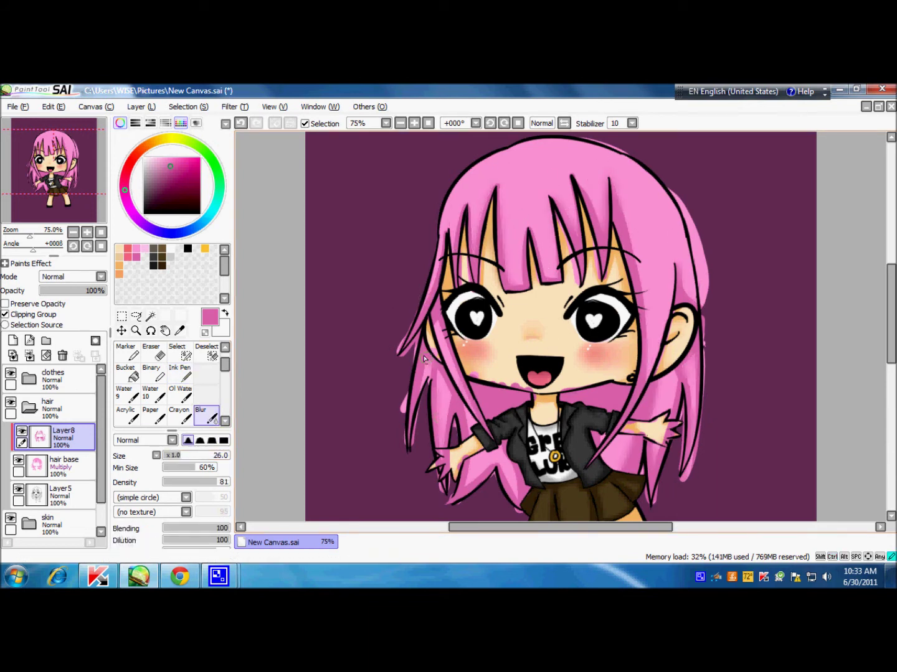
scroll(685, 280, down, 2)
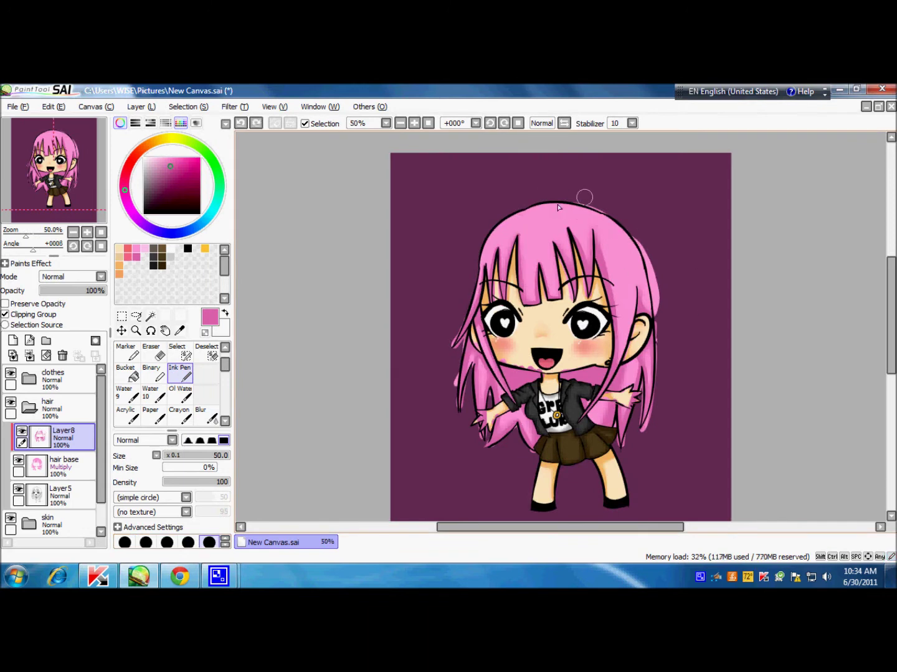
key(n)
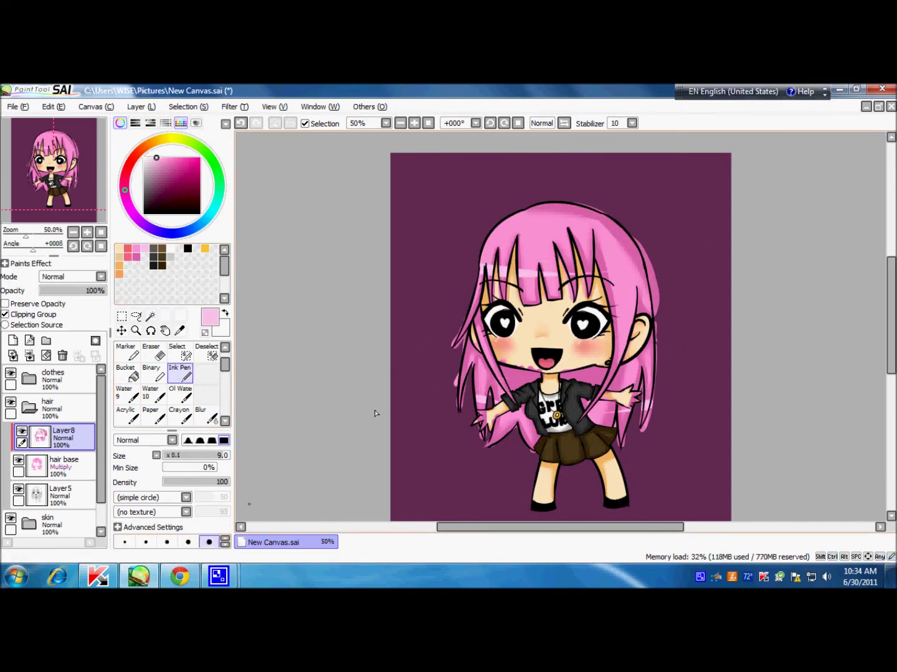
Draw a small heart highlight at brush size 9 and erase stray pink on the hair base
click(209, 542)
scroll(685, 292, up, 2)
drag(685, 286, 693, 306)
scroll(688, 299, down, 2)
key(ctrl+e)
key(e)
scroll(560, 324, up, 2)
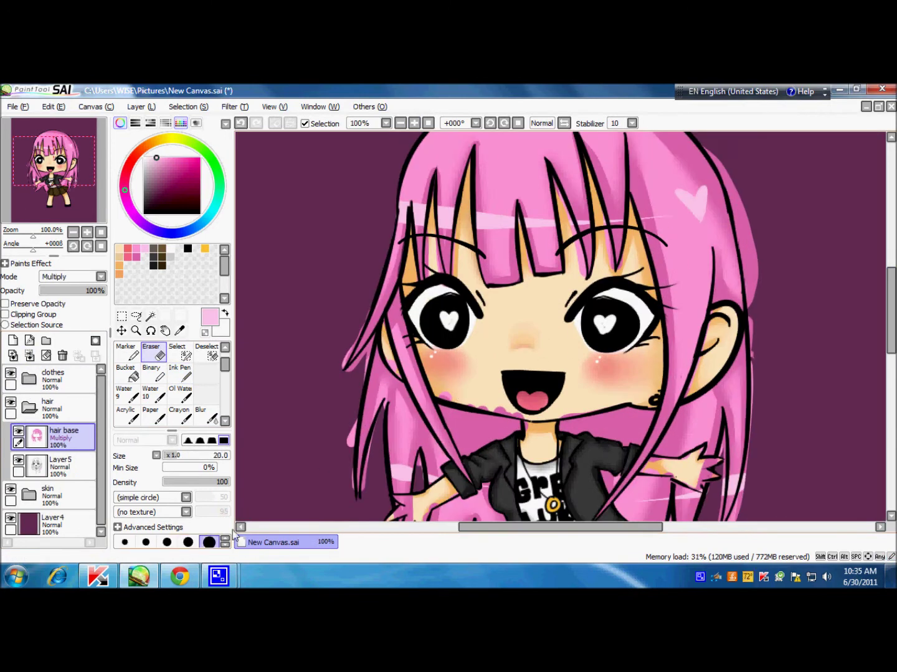
key(End)
key(End)
key(End)
key(Home)
drag(726, 469, 726, 357)
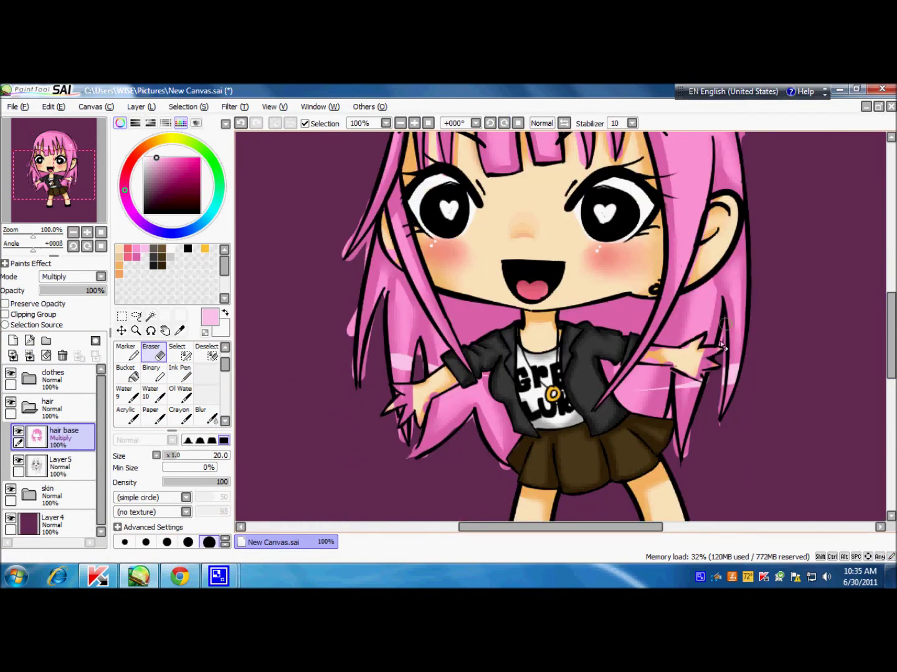
Pick a medium hair pink at brush size 14, then zoom out to 50%
key(bracketleft)
key(bracketleft)
alt+click(427, 462)
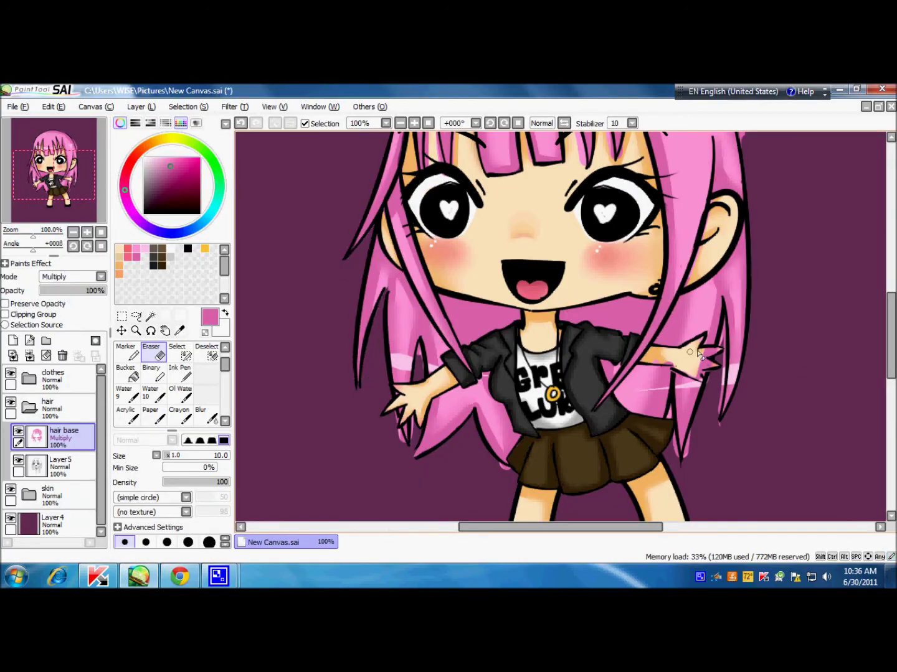
scroll(723, 325, up, 3)
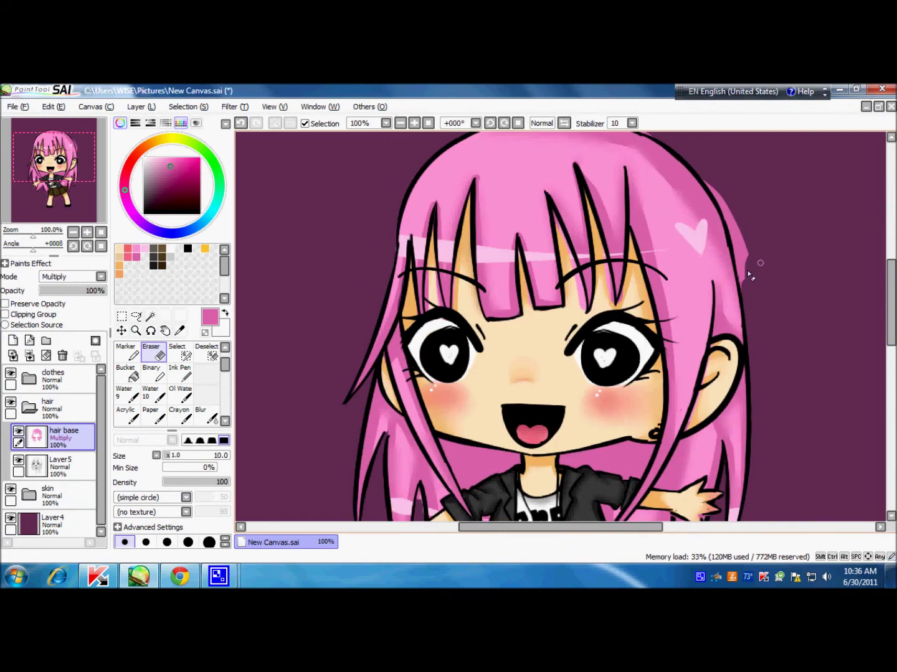
scroll(636, 226, up, 2)
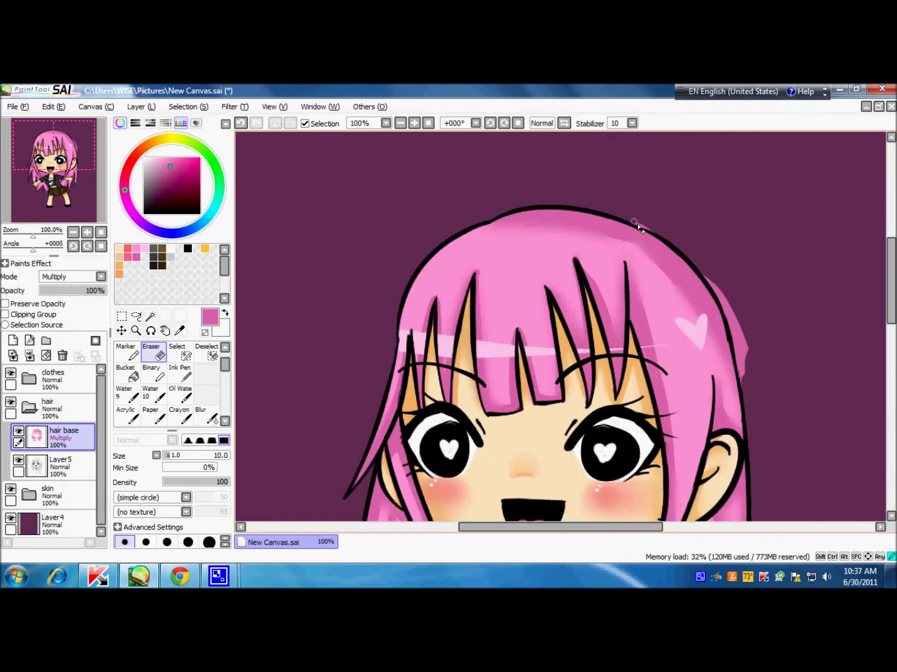
scroll(731, 327, down, 3)
scroll(498, 401, down, 3)
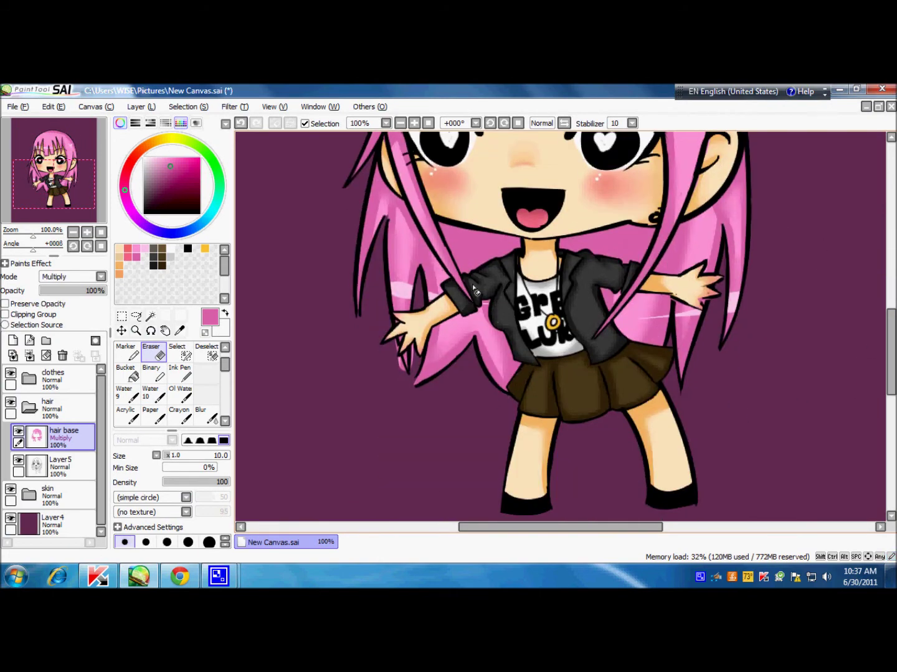
key(minus)
click(62, 524)
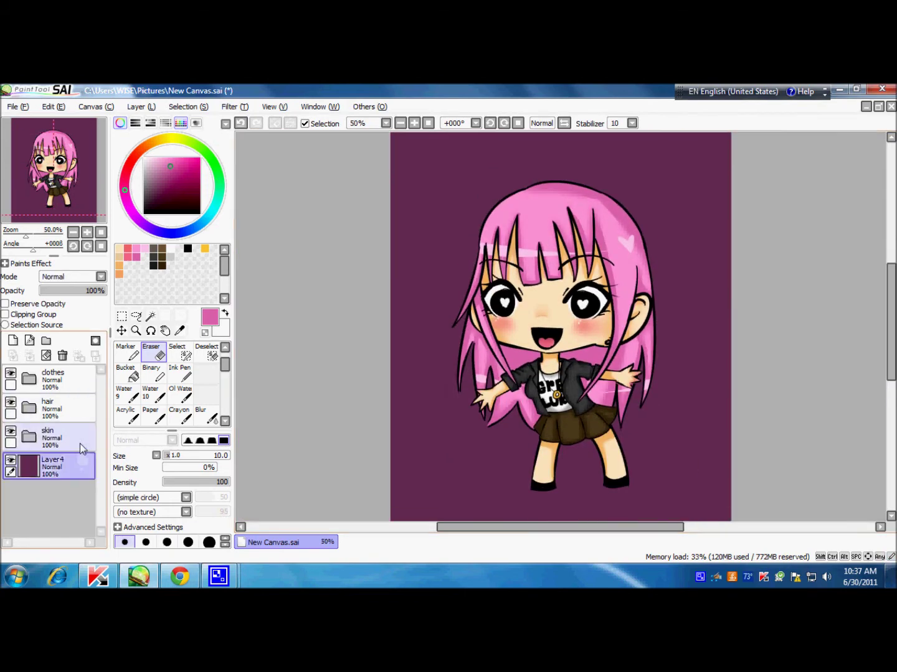
Move Layer8 to the top of the stack and select background Layer4
click(180, 373)
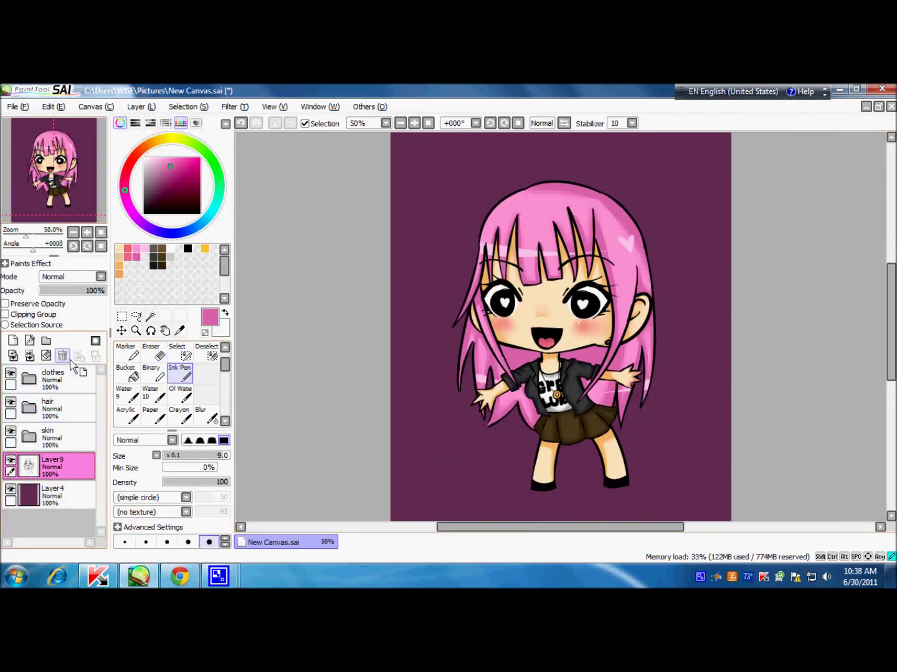
click(59, 411)
click(29, 407)
click(62, 496)
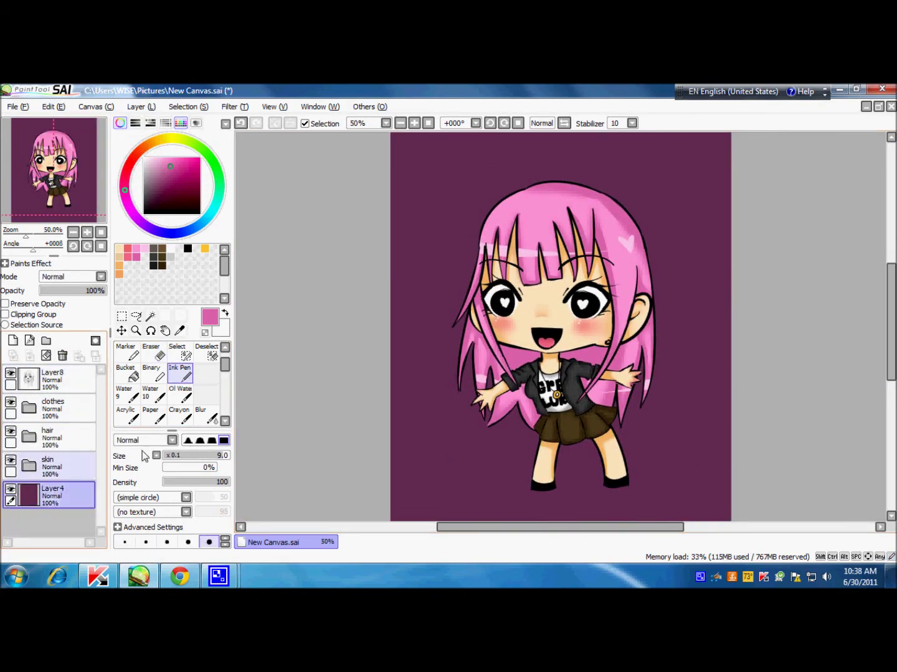
click(150, 352)
click(180, 373)
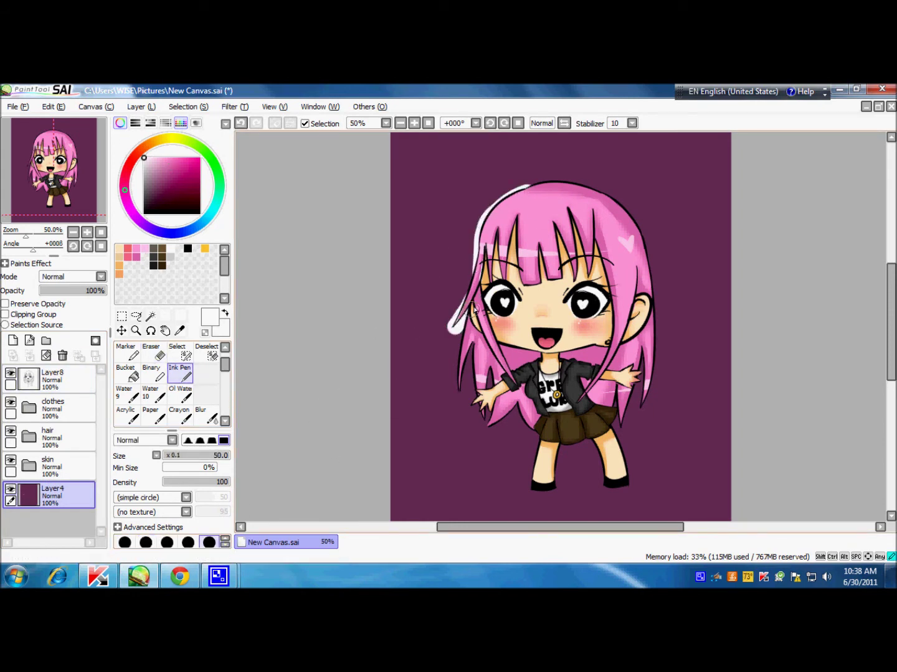
drag(408, 146, 537, 159)
click(570, 154)
click(612, 151)
click(653, 154)
key(ctrl+z)
key(ctrl+z)
key(ctrl+z)
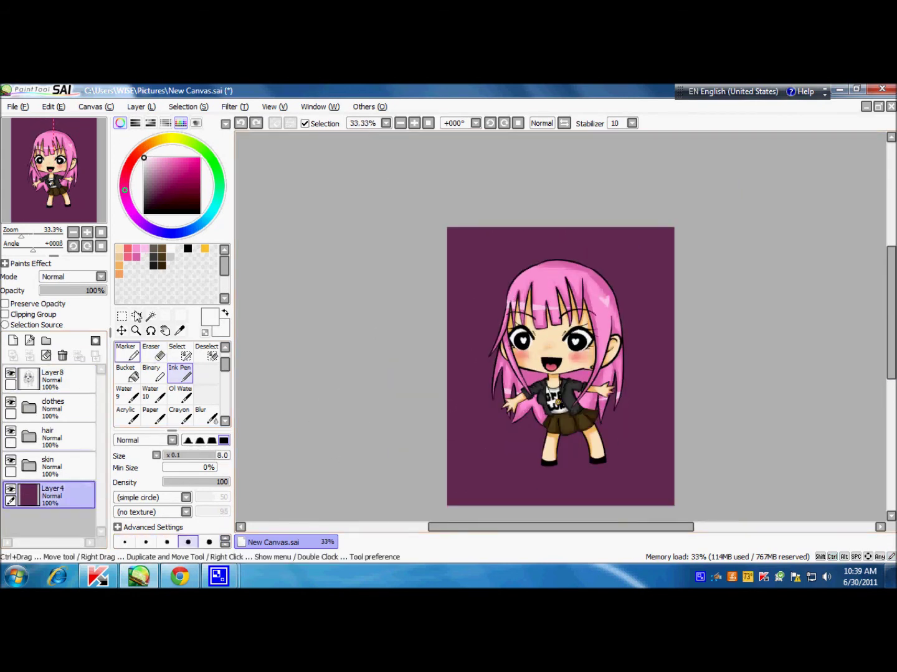
Bucket-fill the Layer4 background with dark maroon
click(126, 372)
click(199, 188)
click(458, 279)
click(187, 199)
click(457, 280)
click(184, 194)
click(461, 261)
scroll(461, 311, right, 2)
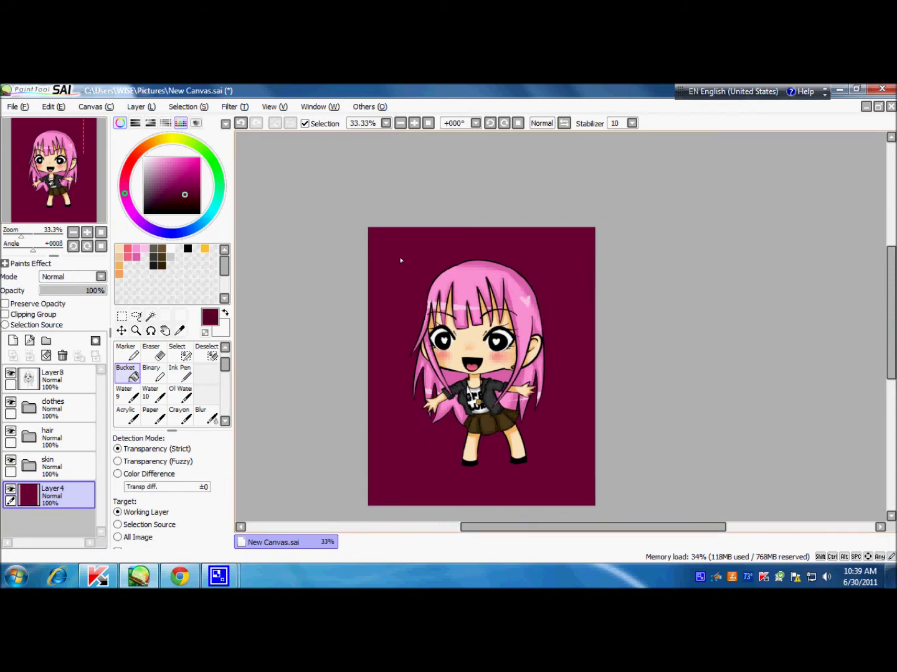
click(180, 373)
Merge the character layers into one and shift the girl's figure on the canvas
key(ctrl+e)
key(ctrl+e)
key(ctrl+e)
mouse_move(474, 361)
mouse_down()
mouse_move(601, 350)
mouse_move(551, 343)
mouse_up()
alt+click(457, 282)
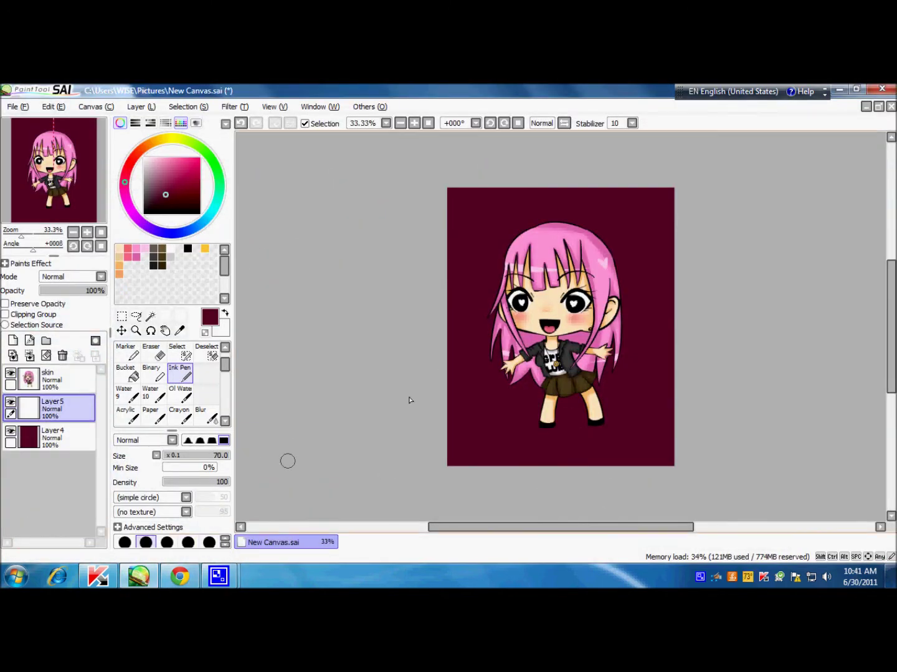
Paint large white hearts at the top-right and lower-left and fill them pink
mouse_move(642, 292)
mouse_down()
mouse_move(616, 215)
mouse_move(666, 268)
mouse_up()
mouse_move(523, 362)
mouse_down()
mouse_move(455, 373)
mouse_move(498, 417)
mouse_up()
drag(492, 377, 474, 405)
drag(654, 243, 642, 274)
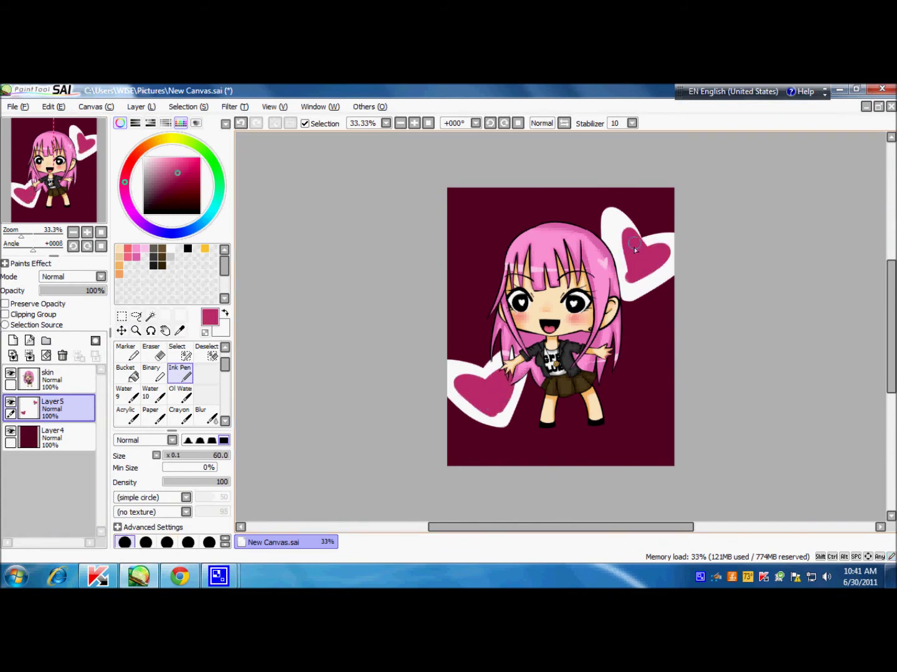
key(bracketleft)
key(bracketleft)
key(bracketleft)
scroll(619, 273, up, 5)
scroll(620, 272, down, 2)
Handwrite 'Fan' in white at the top-left with stroke smoothing set to 6
drag(408, 200, 436, 268)
key(ctrl+z)
key(bracketright)
key(bracketright)
key(bracketright)
drag(412, 218, 449, 258)
key(ctrl+z)
key(ctrl+z)
click(632, 123)
click(619, 187)
drag(428, 208, 414, 256)
drag(442, 230, 439, 252)
drag(446, 246, 460, 237)
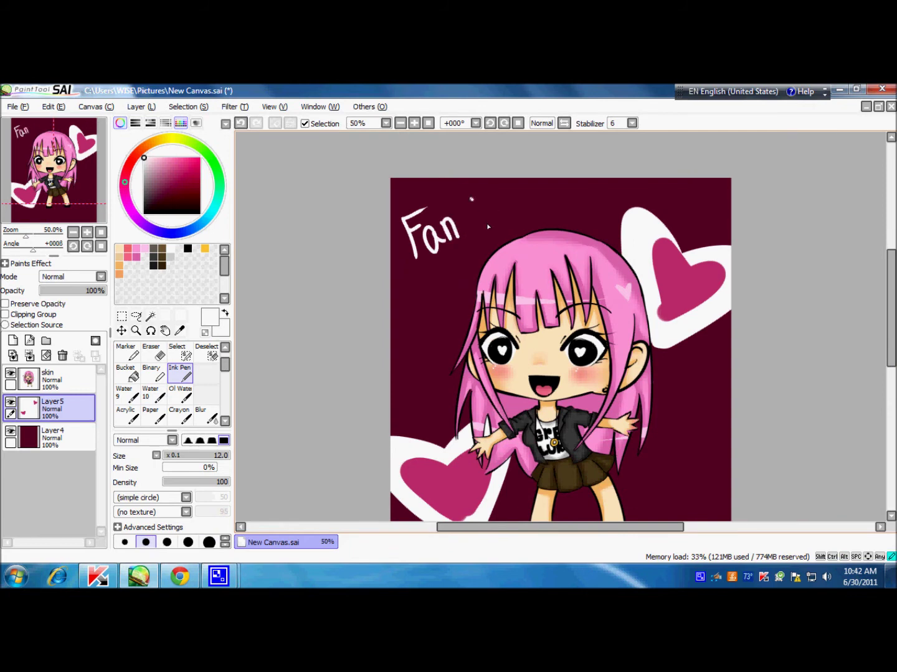
Start a fine signature, then clear the whole decoration layer with Delete
scroll(726, 316, down, 3)
key(bracketleft)
key(bracketleft)
key(bracketleft)
drag(641, 394, 640, 421)
scroll(736, 380, down, 1)
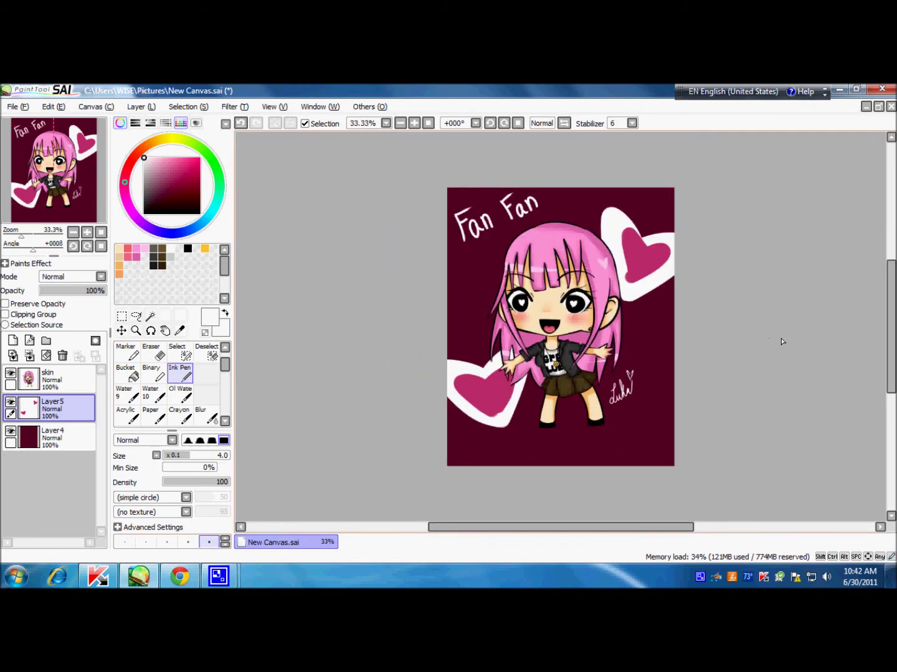
key(Delete)
click(49, 378)
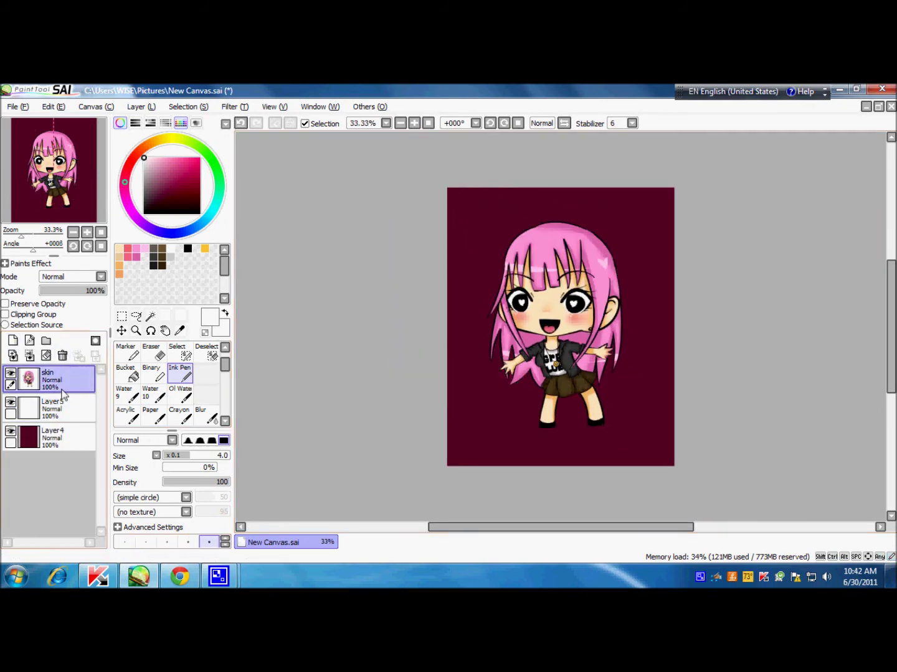
text(luka)
Magic-wand select the character and fill that area white on a new layer
click(150, 317)
click(554, 280)
click(186, 375)
click(13, 341)
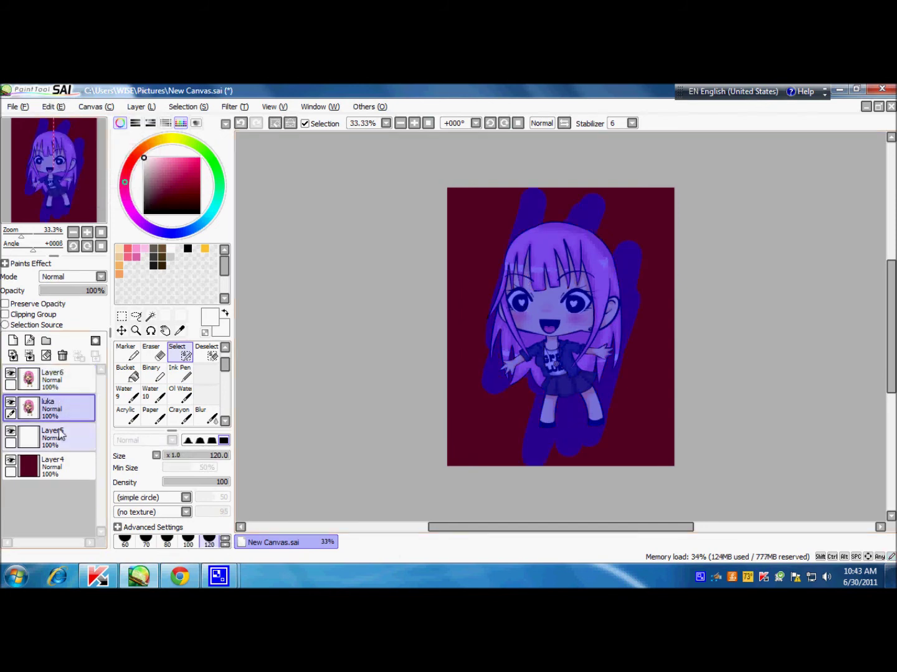
click(125, 374)
click(554, 311)
click(180, 374)
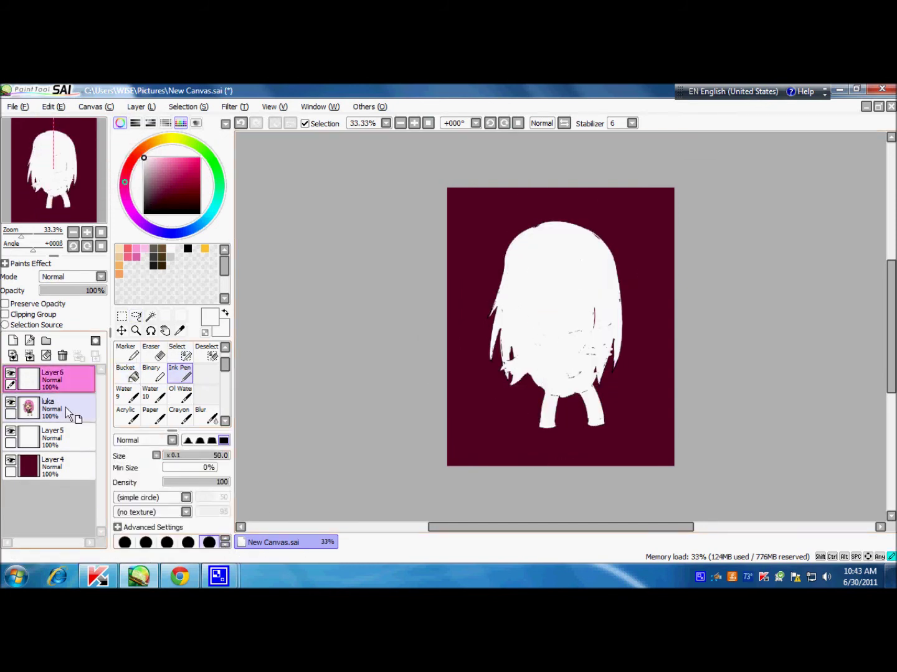
Move the white silhouette layer below the character and reposition it with Transform as an offset border
drag(50, 379, 50, 414)
key(ctrl+t)
key(Return)
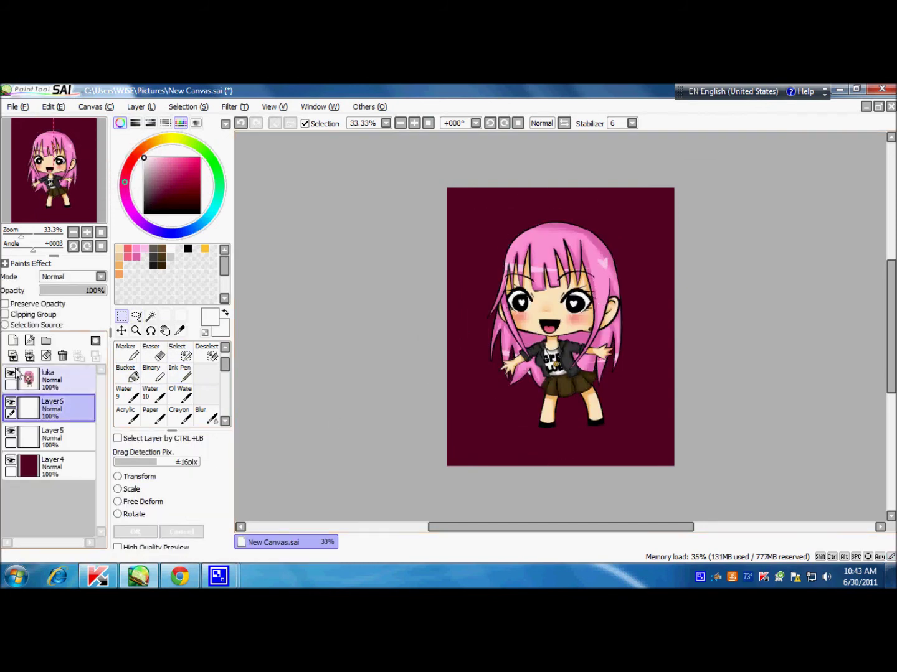
click(12, 341)
click(10, 373)
click(5, 314)
click(180, 374)
click(167, 543)
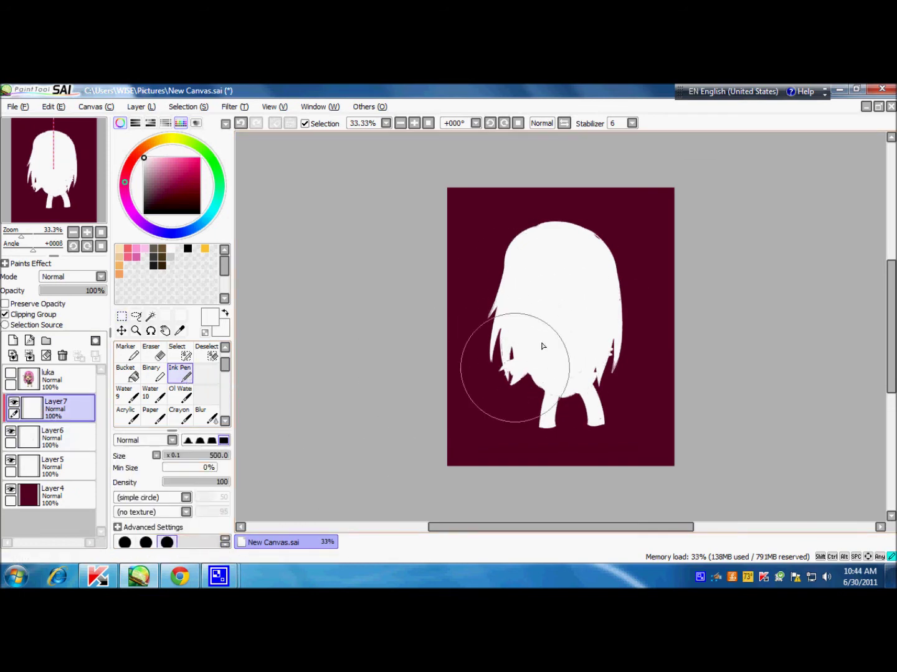
key(ctrl+z)
key(ctrl+z)
key(ctrl+z)
key(ctrl+t)
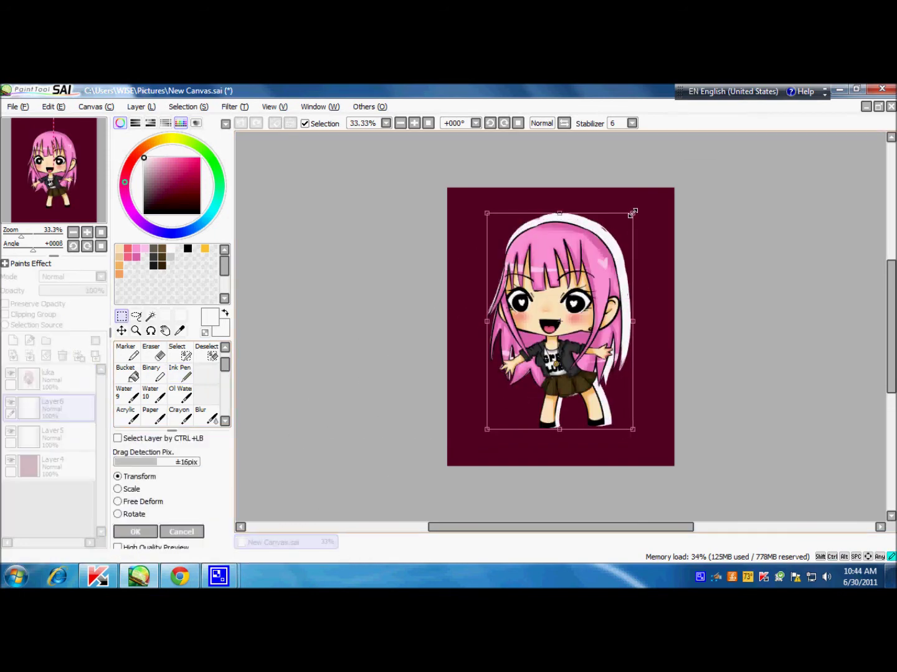
Discard the silhouette layer and start tracing a white outline around the skirt and legs
key(Escape)
key(ctrl+z)
key(Home)
click(187, 542)
drag(353, 429, 382, 334)
scroll(384, 403, down, 3)
mouse_move(416, 434)
mouse_down()
mouse_move(406, 389)
mouse_move(507, 461)
mouse_up()
key(ctrl+z)
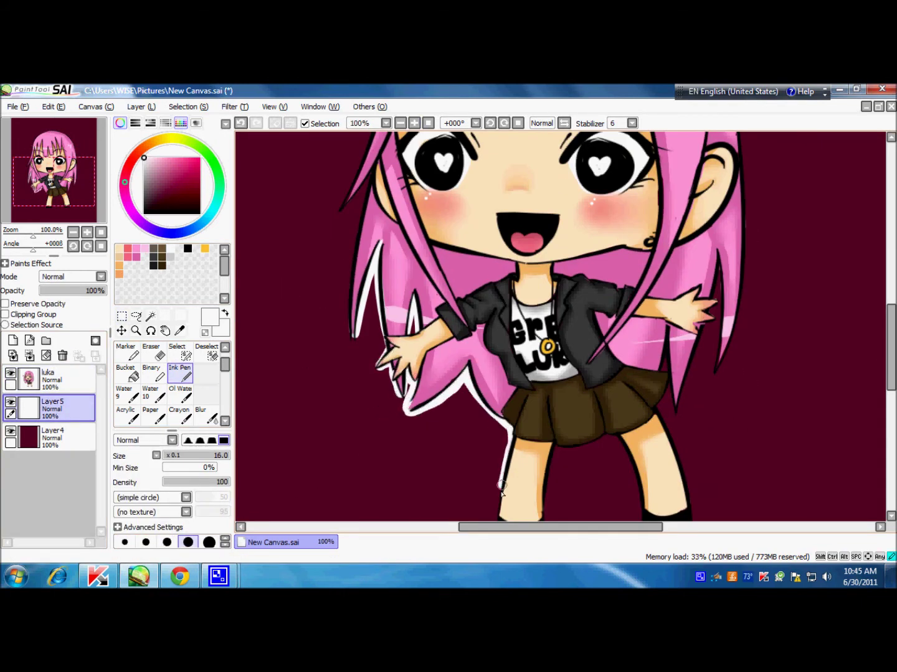
scroll(880, 343, down, 3)
mouse_move(552, 393)
mouse_down()
mouse_move(548, 459)
mouse_move(489, 439)
mouse_up()
Trace the white outline along the right leg and right side of the figure
click(57, 379)
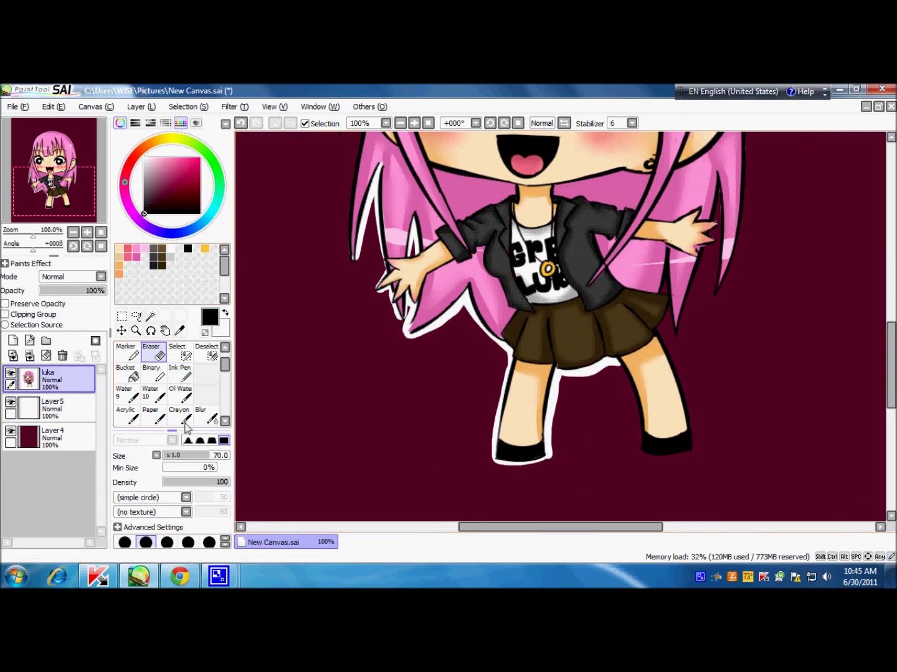
click(63, 408)
drag(620, 367, 640, 449)
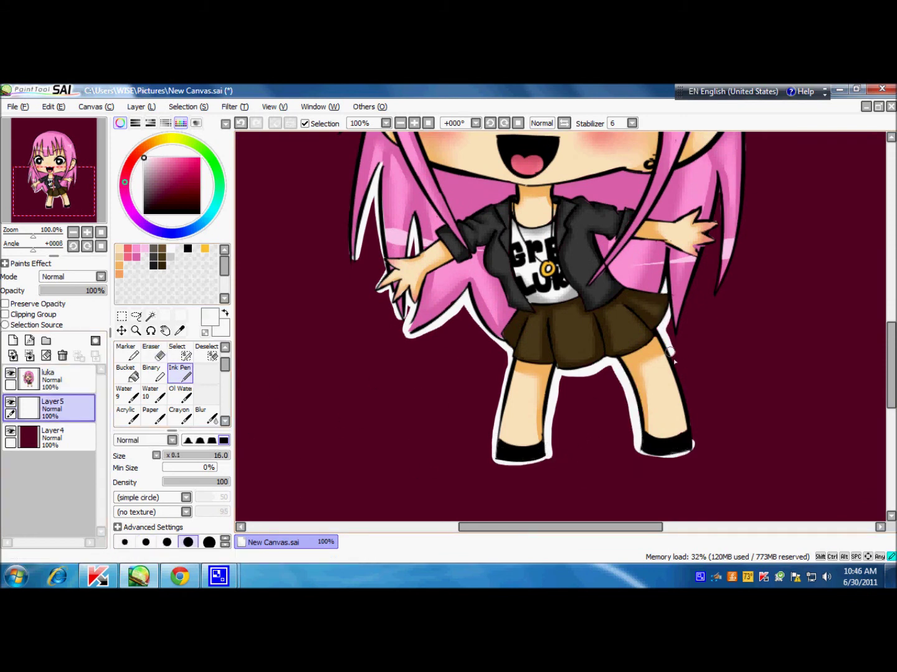
scroll(661, 336, up, 2)
drag(676, 390, 699, 322)
scroll(760, 311, up, 4)
drag(720, 283, 710, 467)
drag(749, 256, 744, 379)
Outline the left hair and the top of the head in white
click(400, 123)
drag(417, 346, 398, 397)
key(bracketleft)
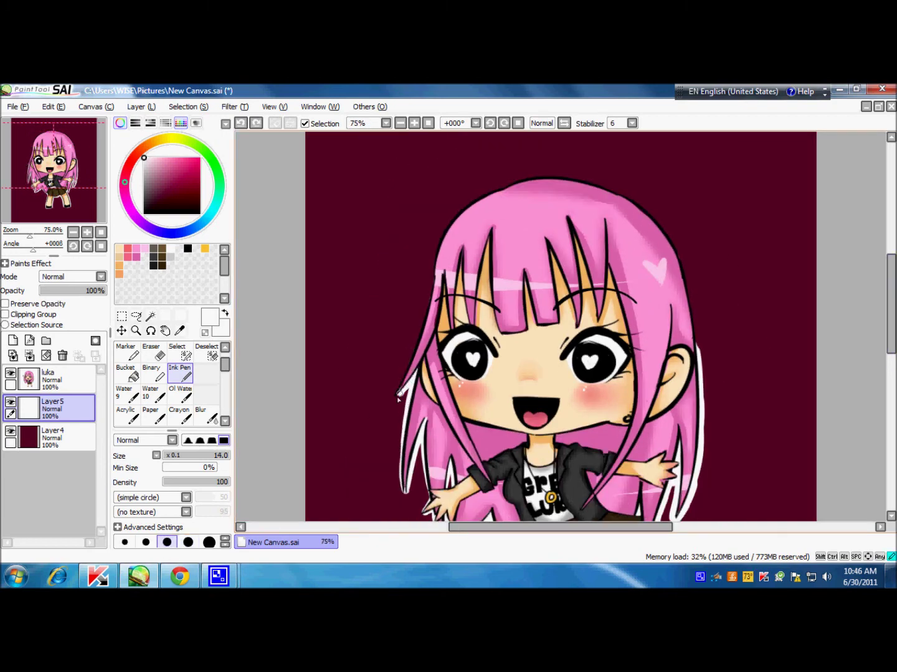
drag(432, 277, 395, 395)
key(e)
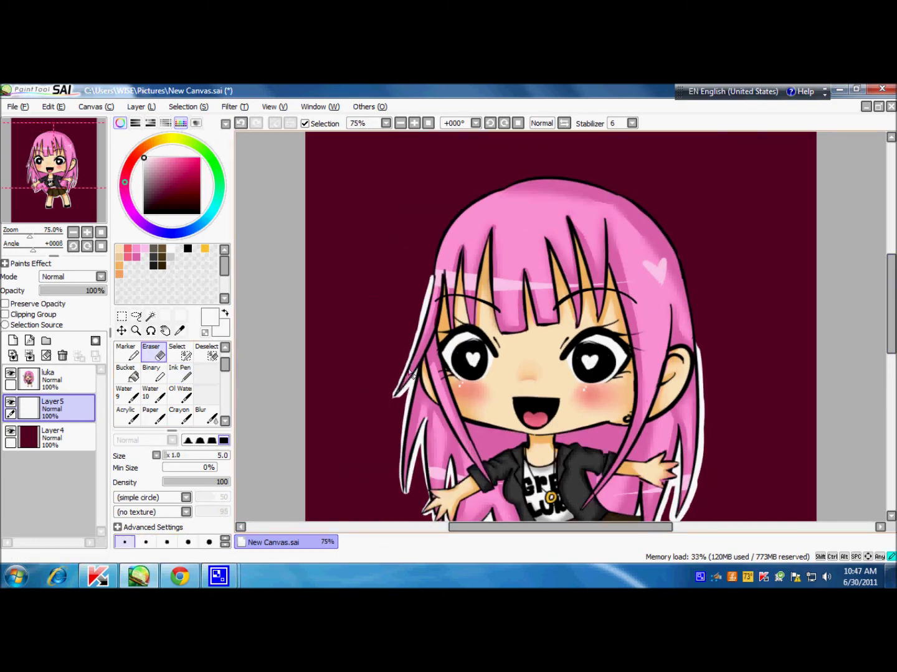
key(n)
mouse_move(429, 282)
mouse_down()
mouse_move(673, 253)
mouse_move(695, 368)
mouse_up()
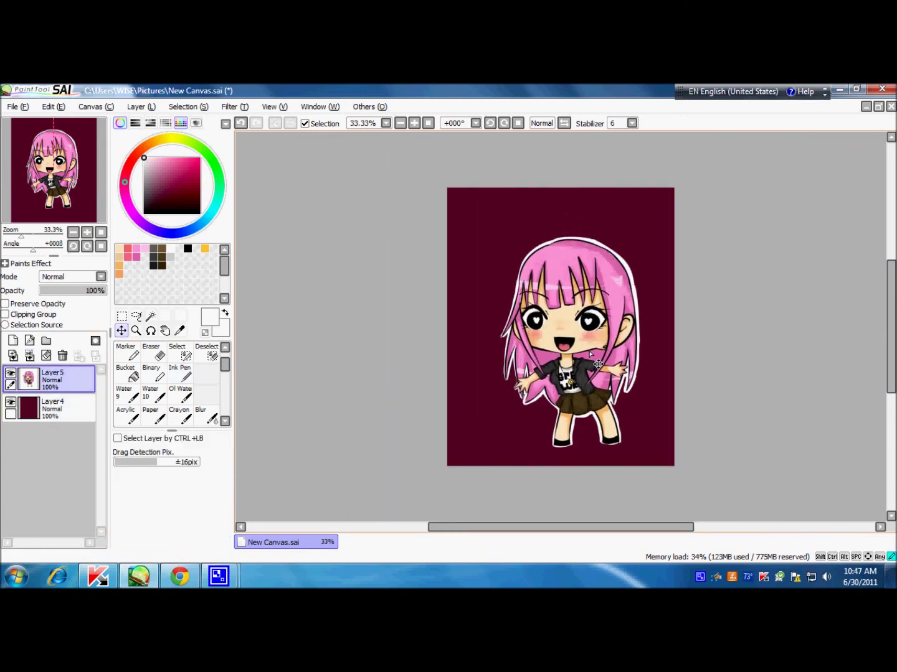
Add a new layer beneath the character and set Stabilizer to 7
click(632, 123)
click(616, 203)
drag(53, 376, 53, 408)
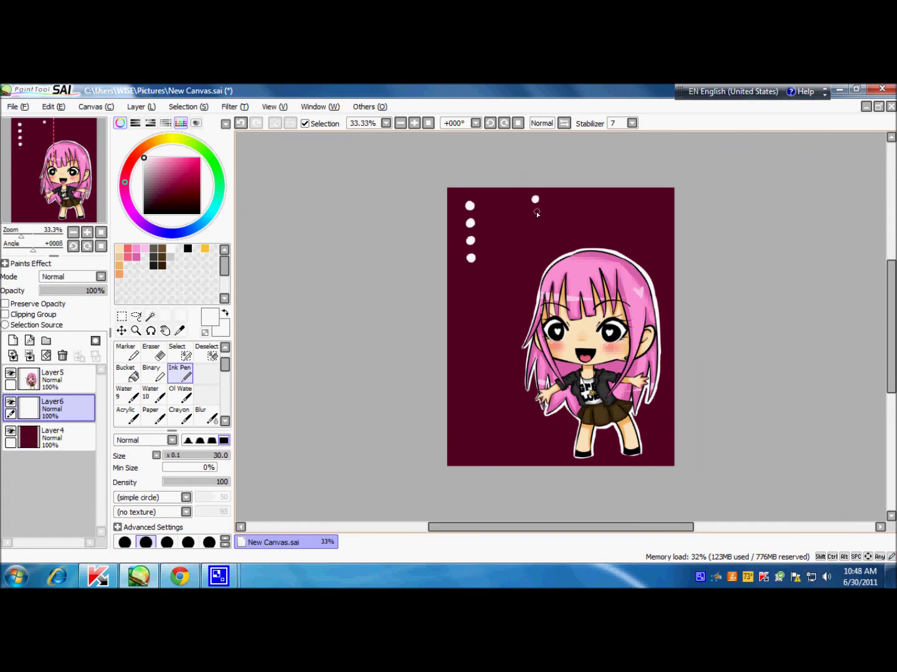
key(ctrl+z)
With a small brush, finish the F of 'Fan Fan' and sign lower-left with a heart
key(bracketleft)
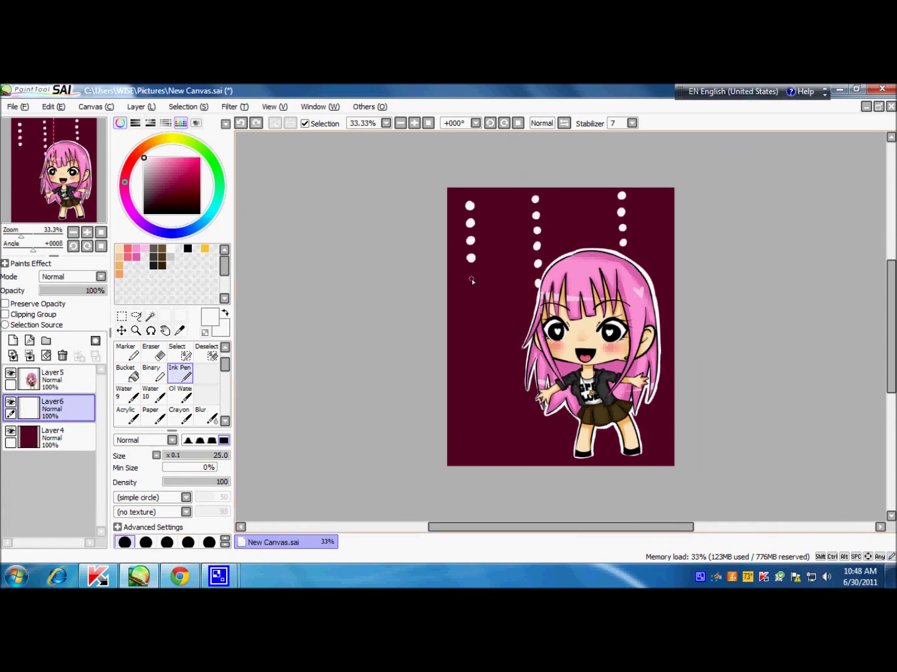
click(226, 542)
drag(460, 352, 468, 352)
key(bracketright)
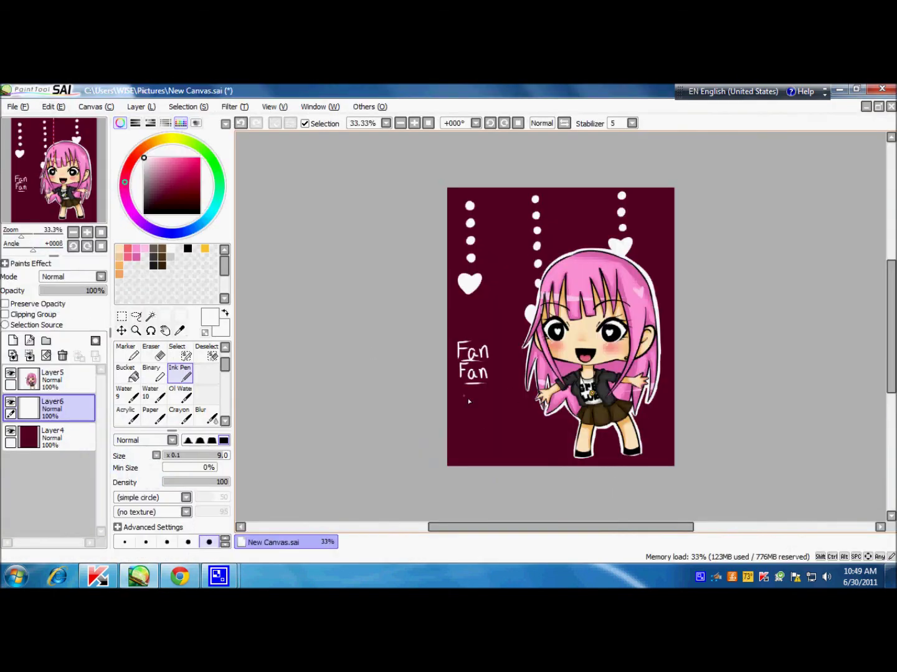
drag(457, 413, 514, 433)
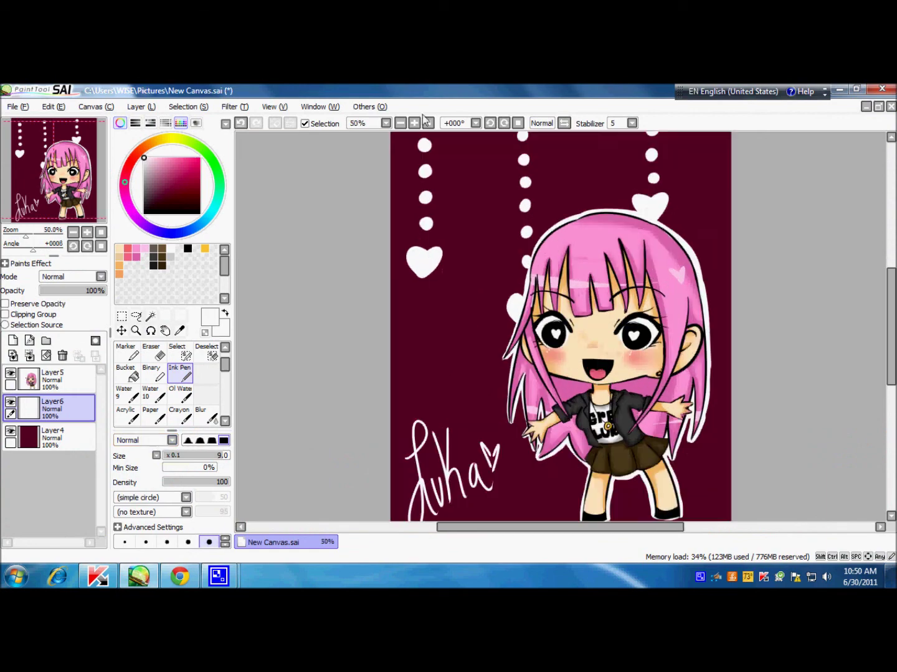